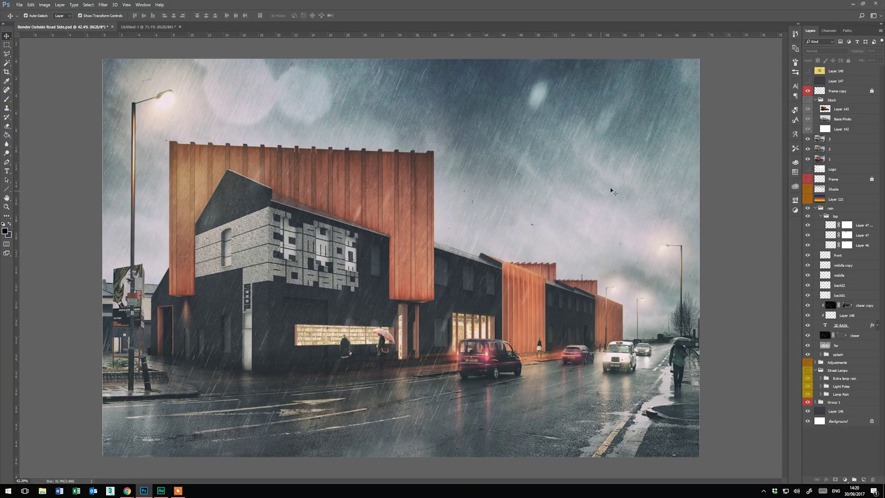
# - Toggle the Stock group and Layer 143 visibility to compare the render against the base photo
pyautogui.click(807, 100)
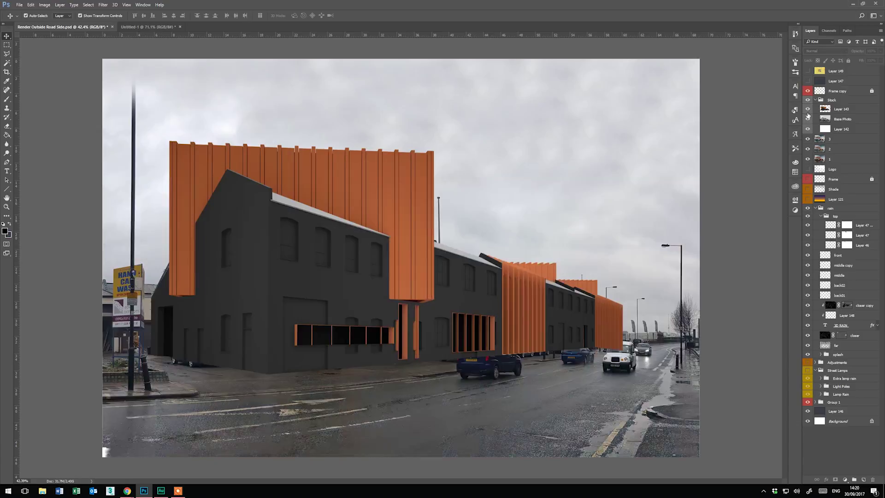
pyautogui.click(807, 110)
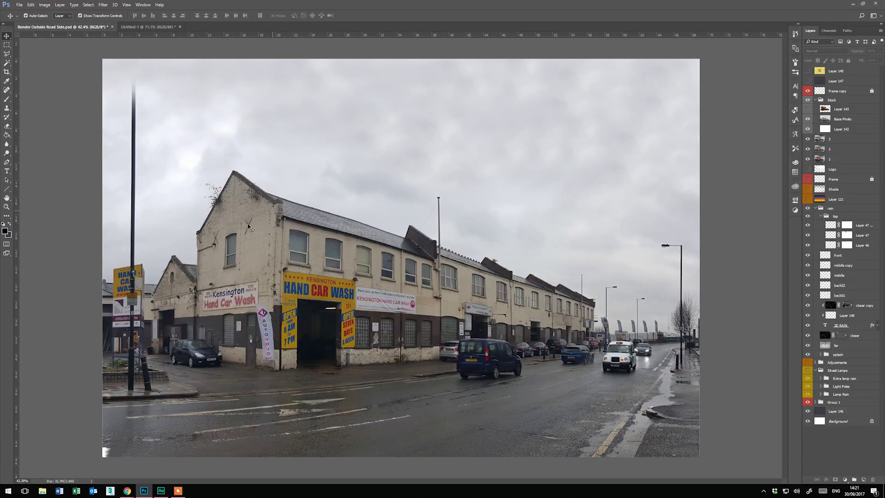
pyautogui.click(808, 109)
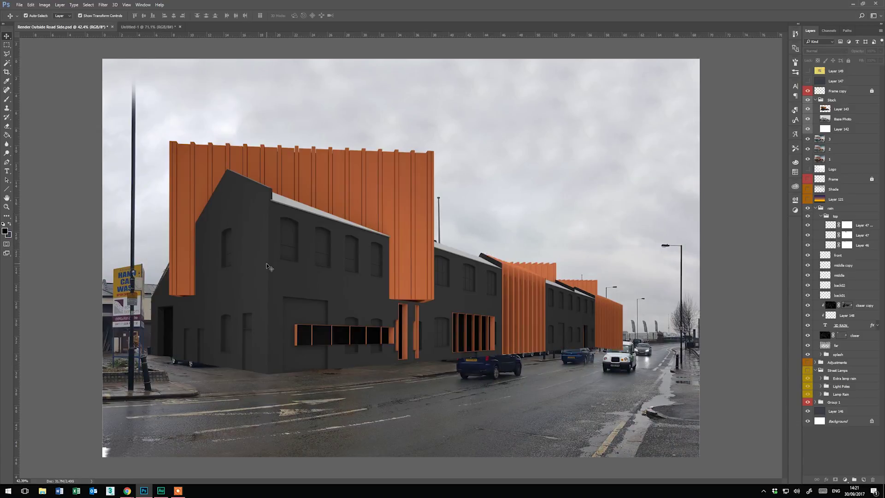
pyautogui.click(807, 100)
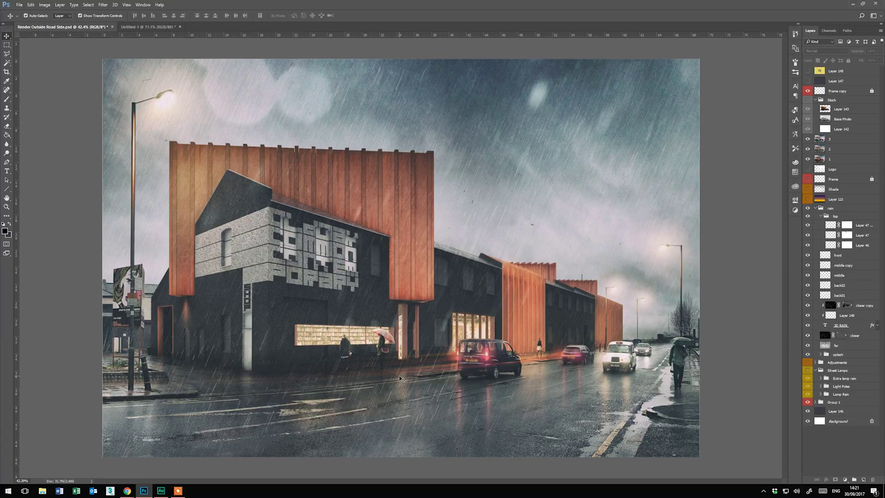
# - Look over the rain reference collage, then return to the Render Outside Road Side document
pyautogui.hotkey('ctrl', 'Tab')
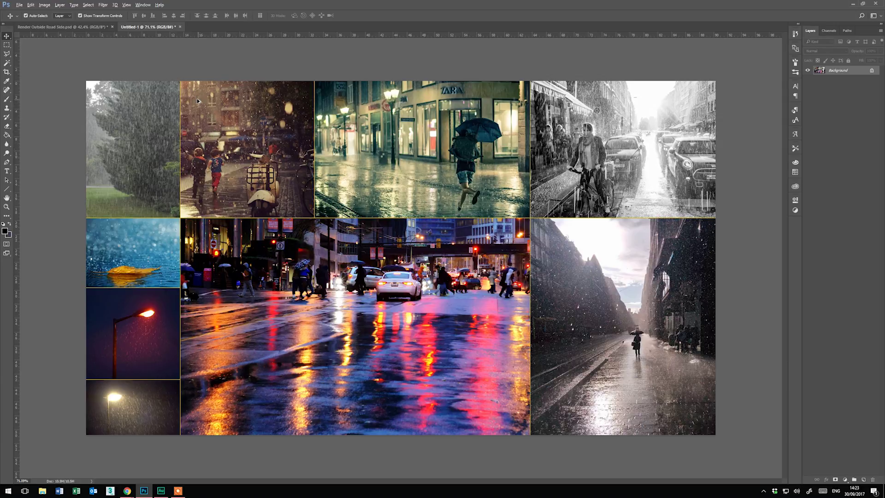
pyautogui.scroll(3, 197, 101)
pyautogui.scroll(2, 157, 113)
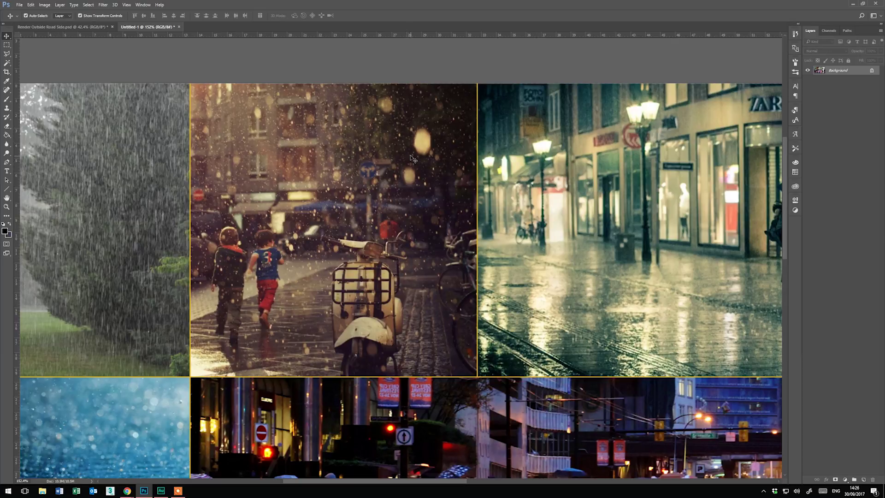
pyautogui.scroll(-5, 357, 150)
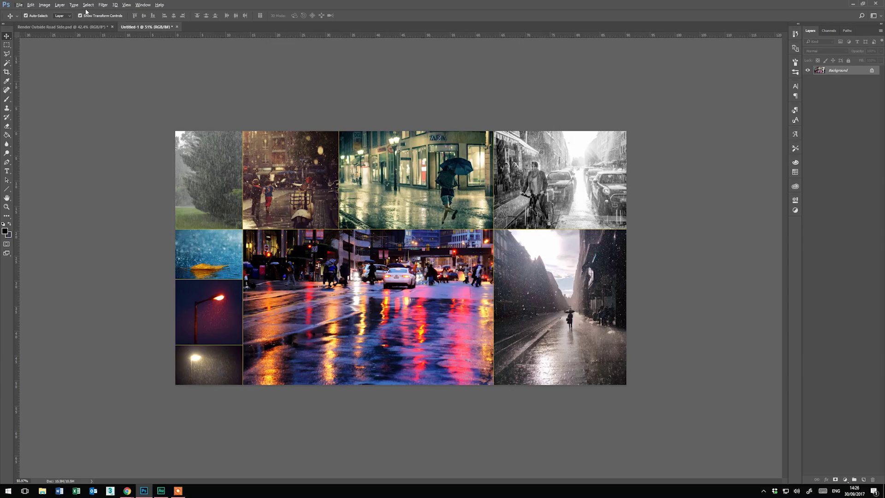
pyautogui.click(58, 27)
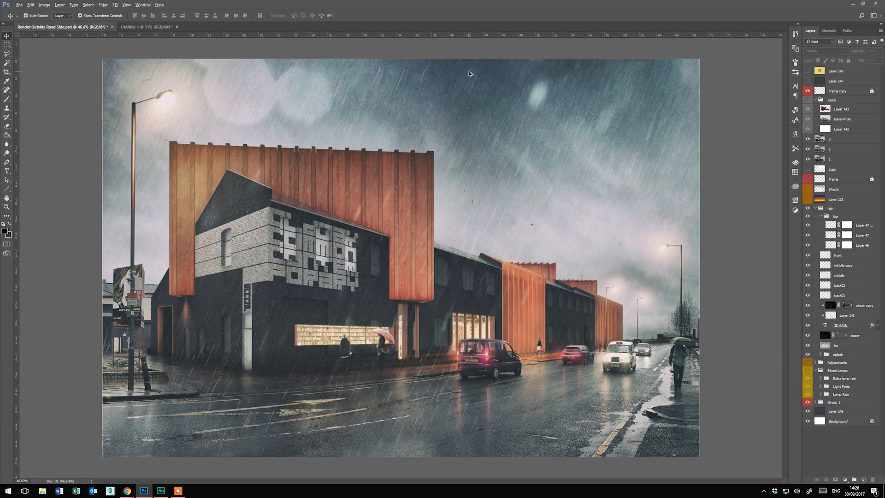
# - Hide layers 3, 2 and 1 and the rain layers, leaving only the dark slate background
pyautogui.scroll(3, 469, 74)
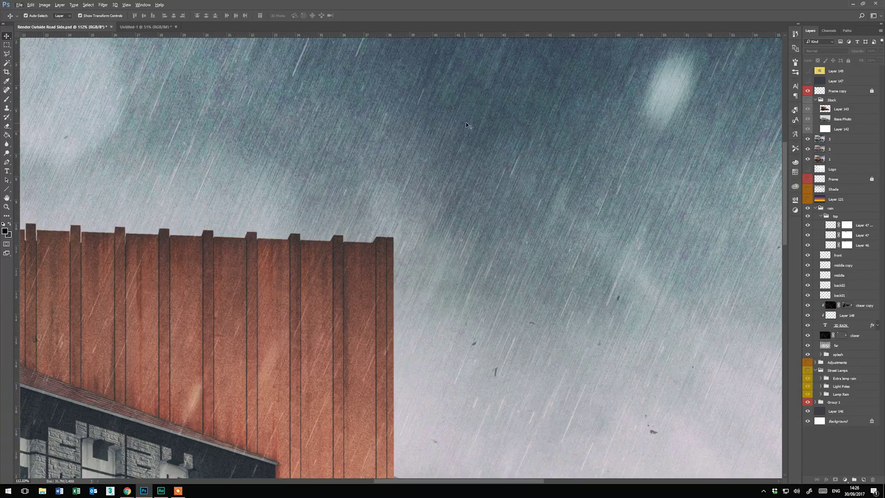
pyautogui.scroll(2, 479, 101)
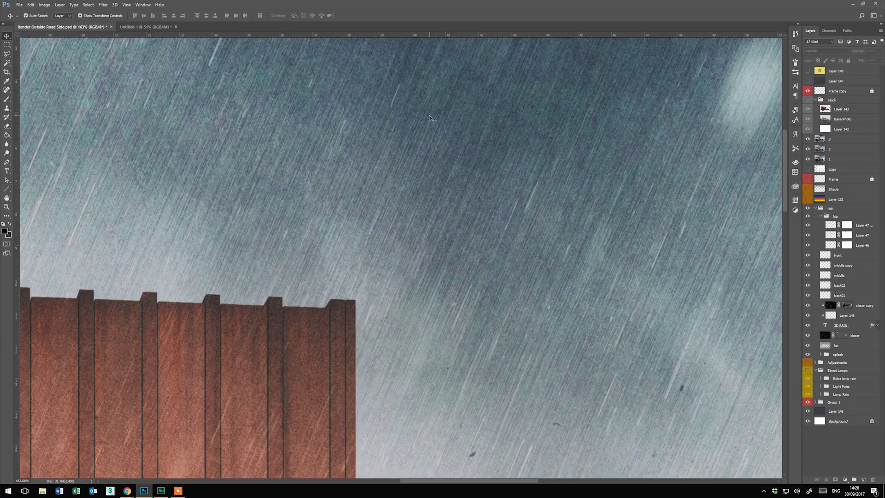
pyautogui.scroll(-5, 428, 117)
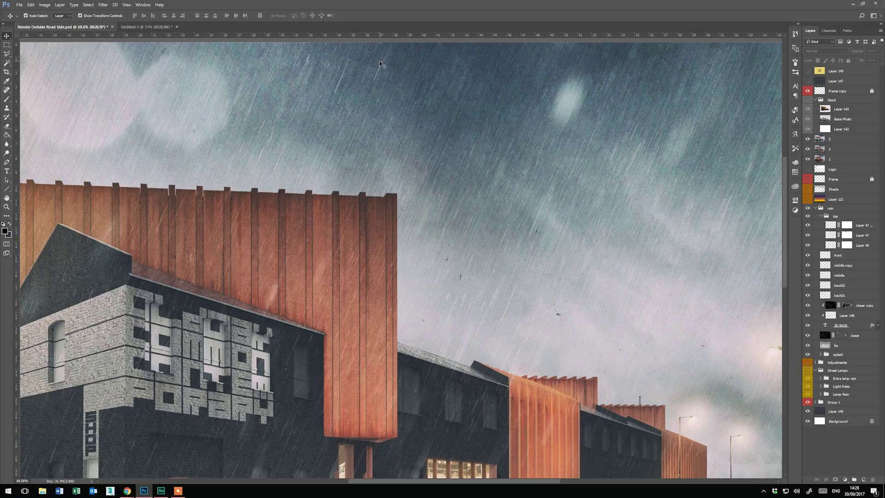
pyautogui.scroll(-1, 348, 153)
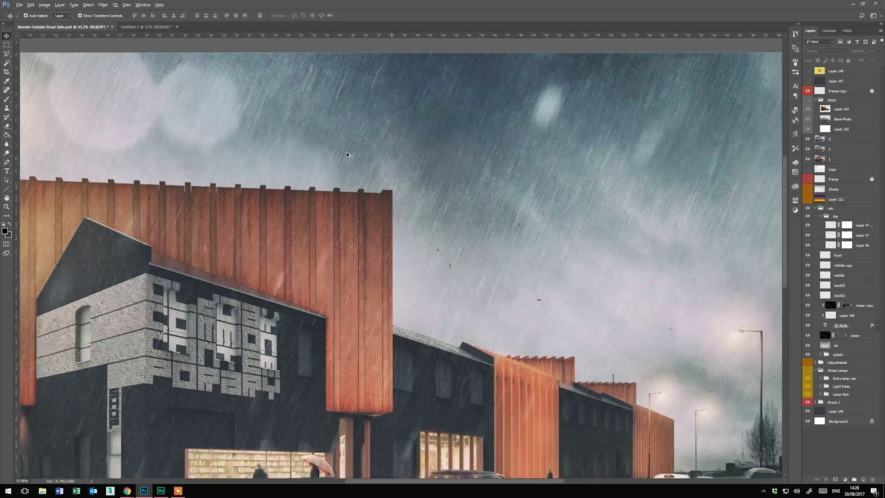
pyautogui.scroll(-1, 348, 153)
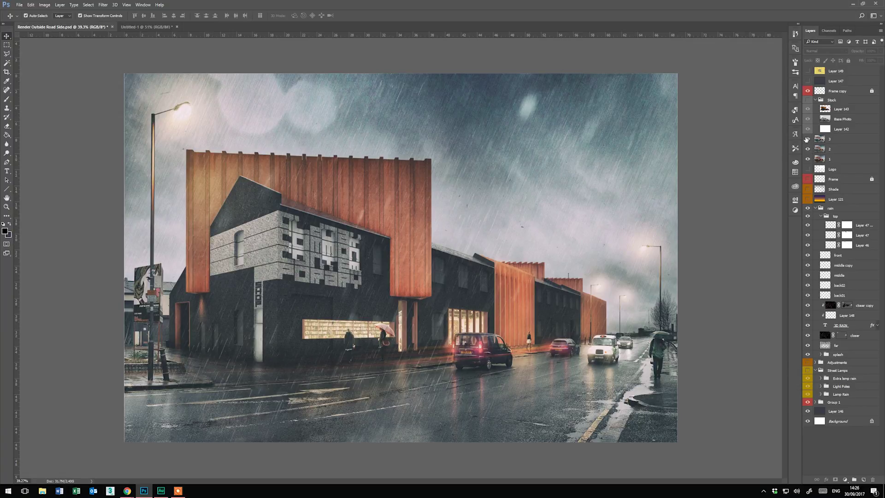
pyautogui.moveTo(807, 138); pyautogui.dragTo(807, 160)
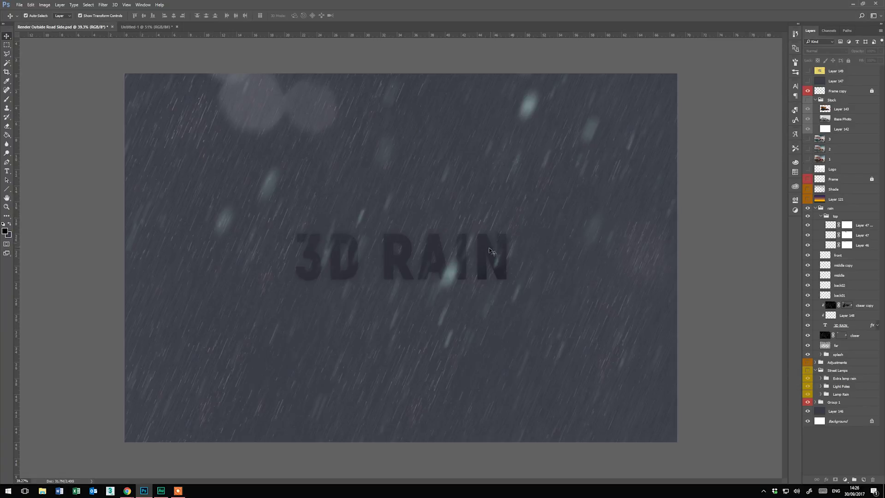
pyautogui.scroll(3, 433, 267)
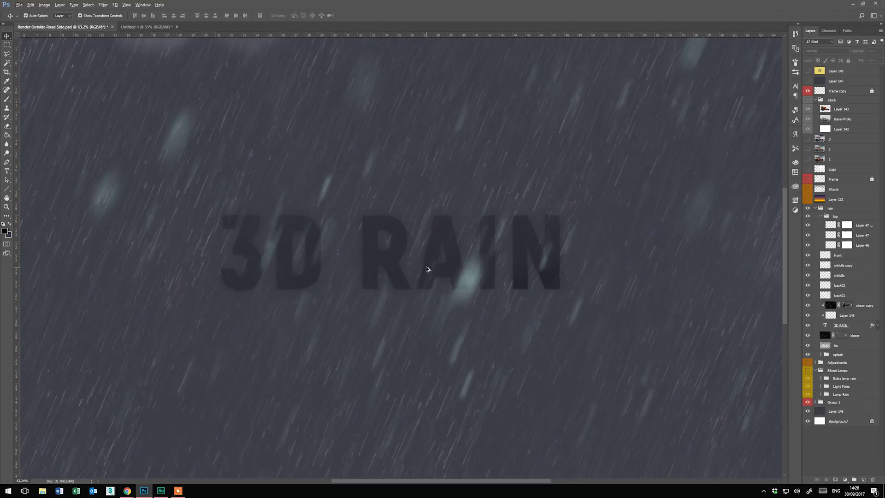
pyautogui.scroll(1, 428, 272)
pyautogui.scroll(1, 426, 270)
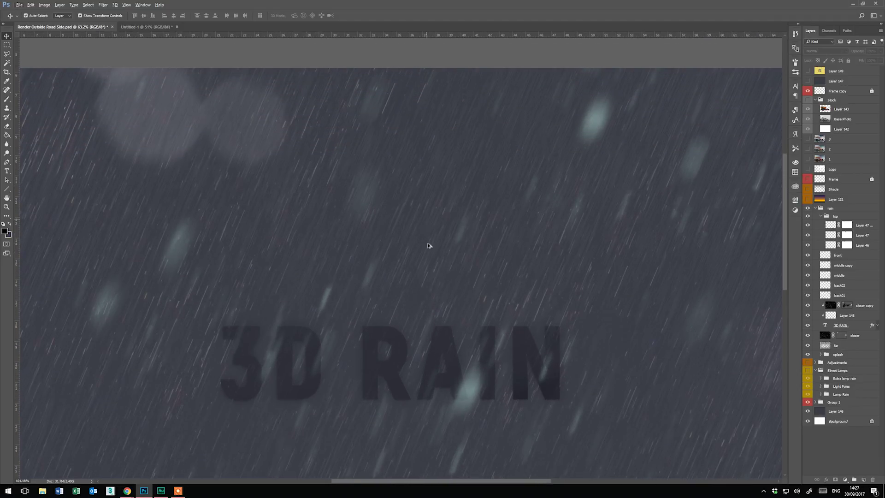
pyautogui.scroll(3, 438, 166)
pyautogui.scroll(2, 439, 159)
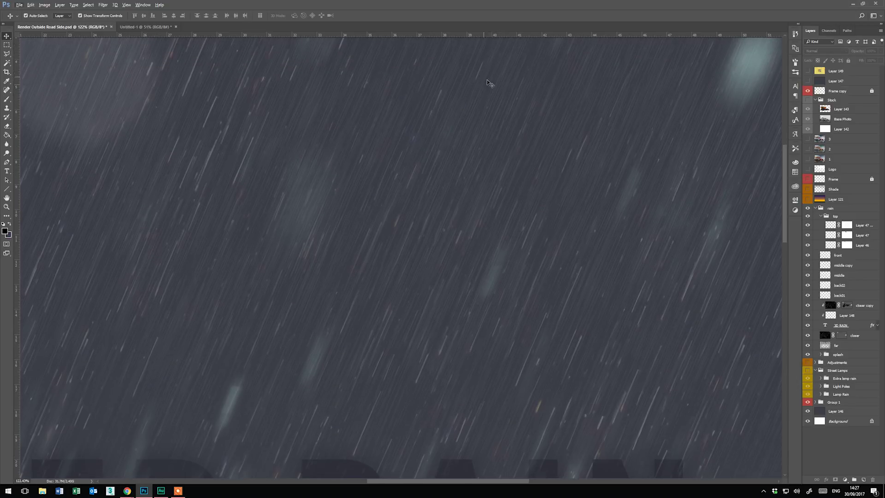
pyautogui.scroll(-4, 498, 147)
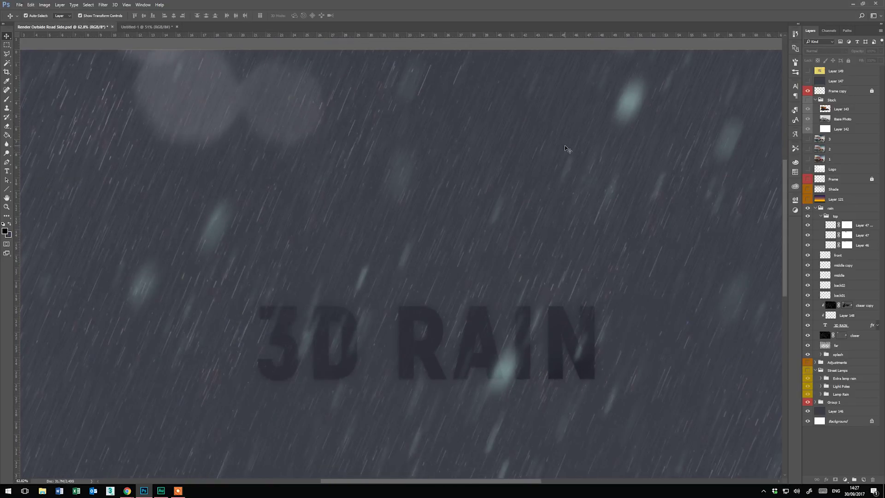
pyautogui.scroll(-3, 565, 146)
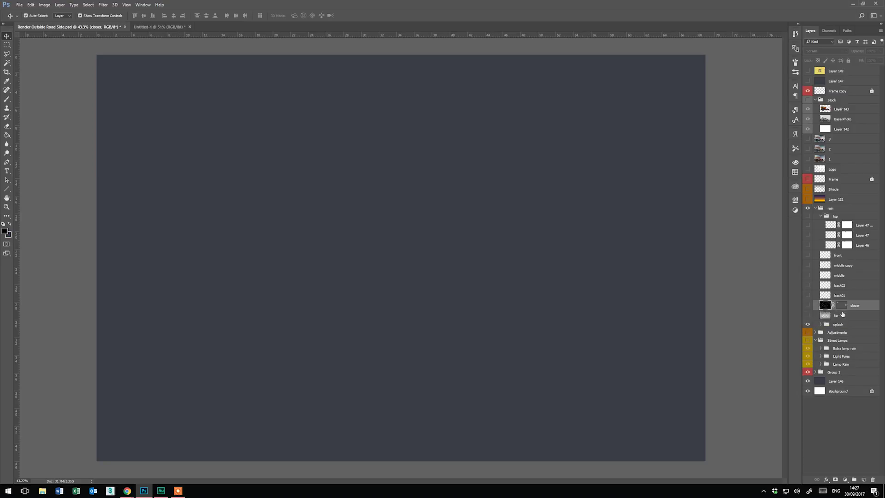
# - Select the 'far' rain layer and make it visible to show fine diagonal streaks
pyautogui.click(825, 316)
pyautogui.click(808, 315)
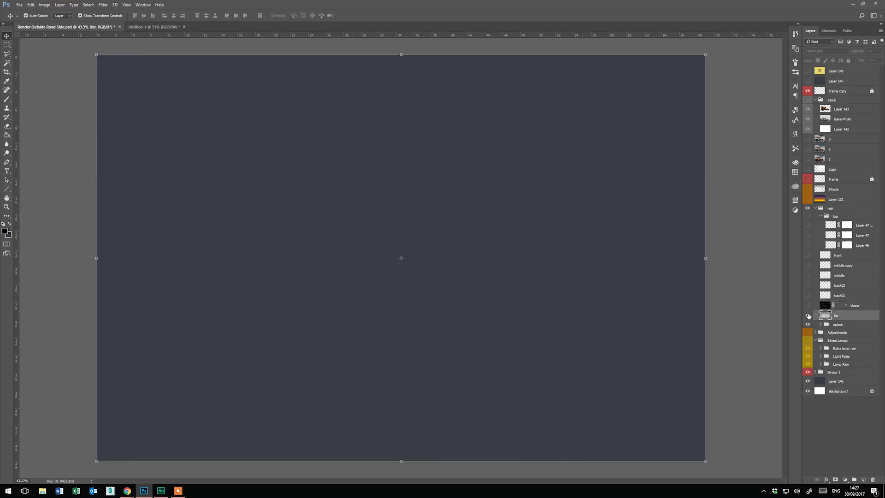
pyautogui.scroll(6, 392, 140)
pyautogui.scroll(2, 391, 141)
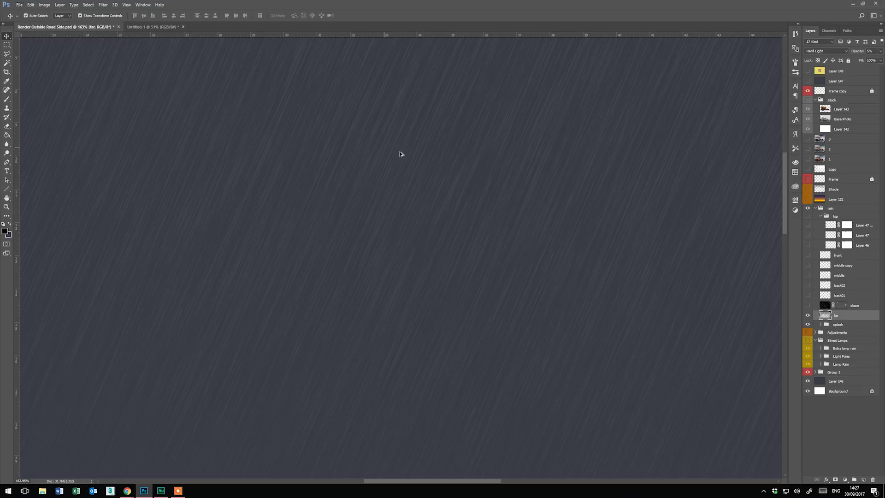
pyautogui.scroll(-8, 428, 177)
pyautogui.scroll(-1, 425, 179)
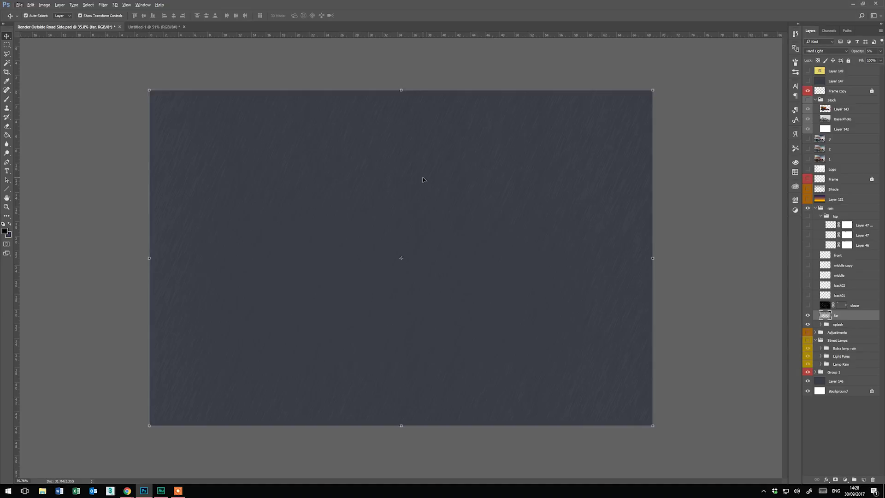
# - Add a new layer above 'far' and set the foreground colour to #ffffff
pyautogui.click(864, 480)
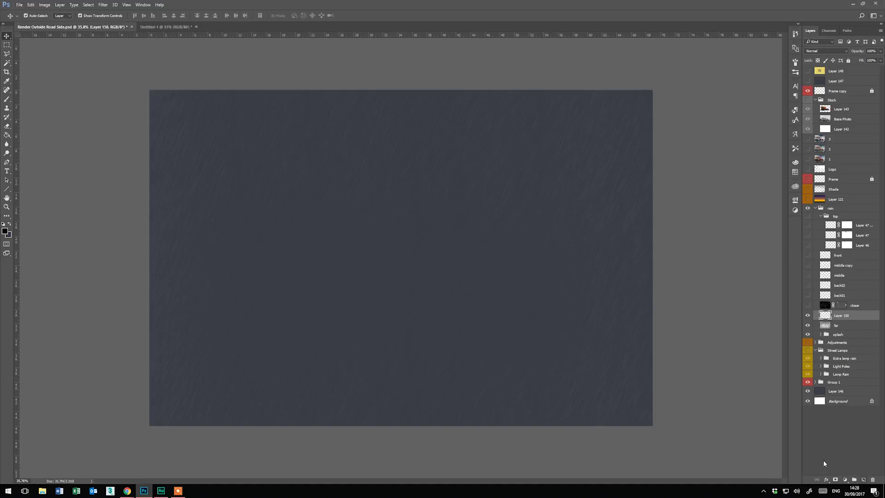
pyautogui.click(5, 231)
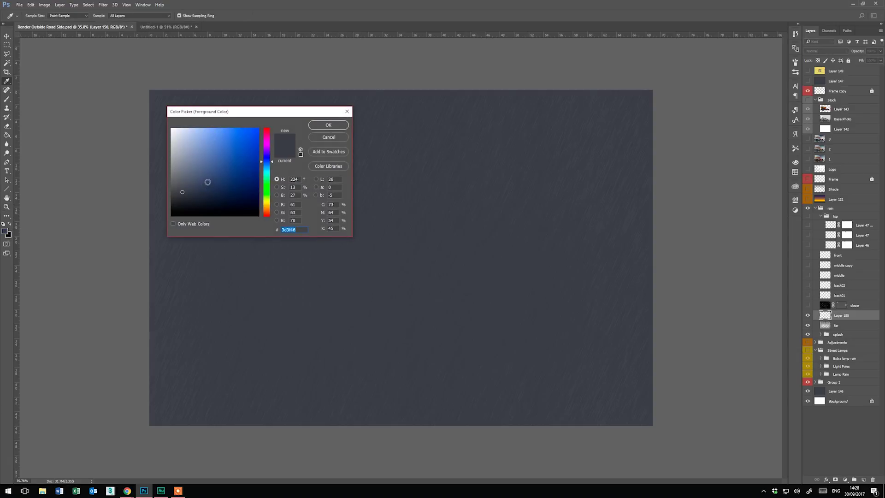
pyautogui.write('ffffff')
pyautogui.click(328, 126)
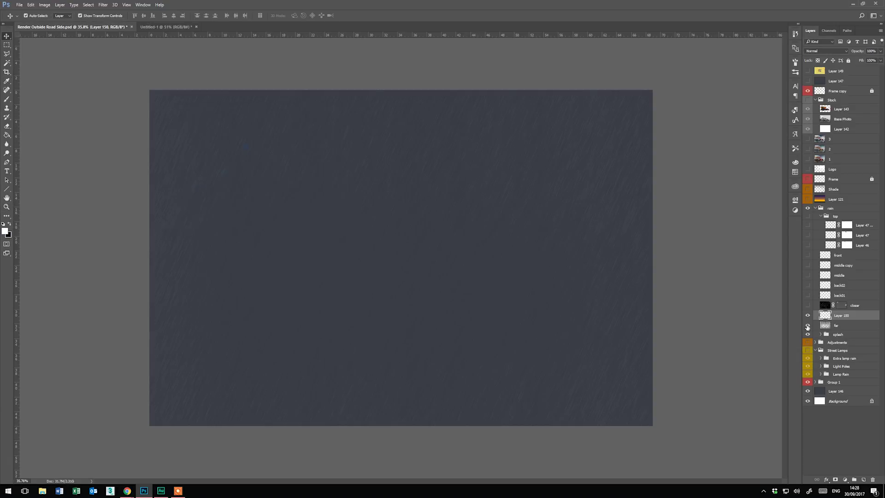
# - Hide the 'far' layer and fill Layer 150 with white using the Paint Bucket
pyautogui.click(808, 326)
pyautogui.click(7, 135)
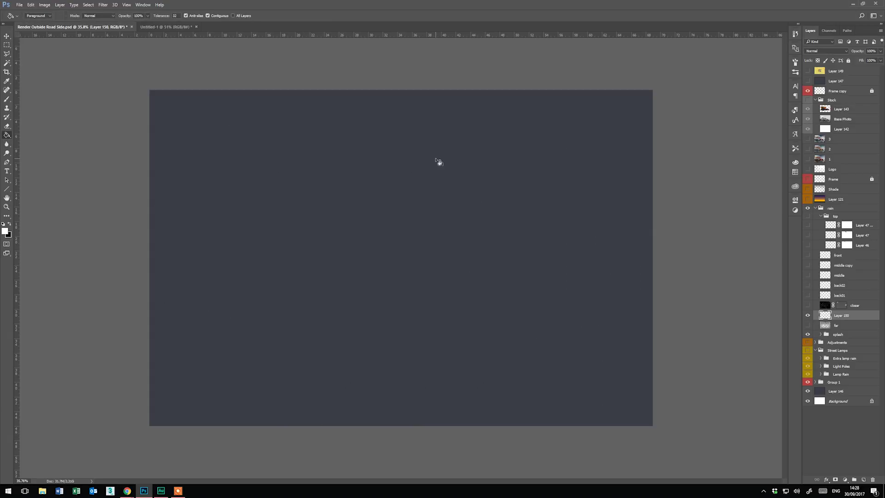
pyautogui.click(437, 161)
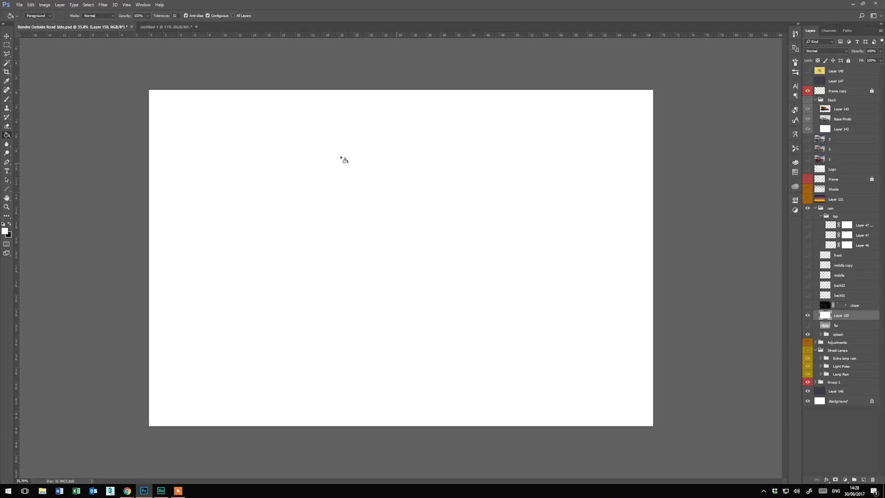
pyautogui.click(6, 36)
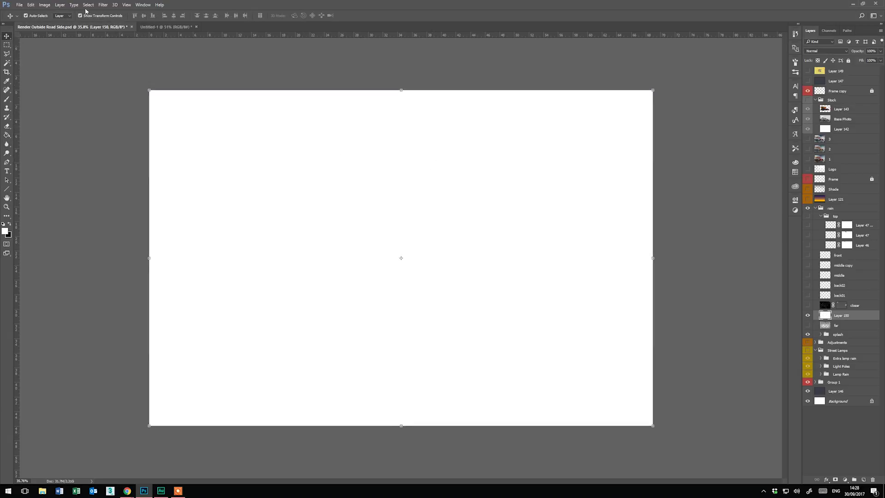
pyautogui.click(103, 5)
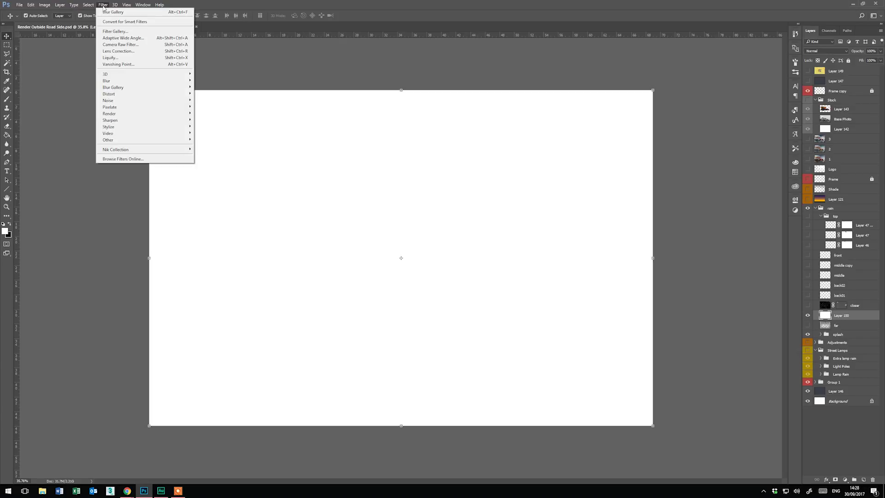
pyautogui.moveTo(130, 101)
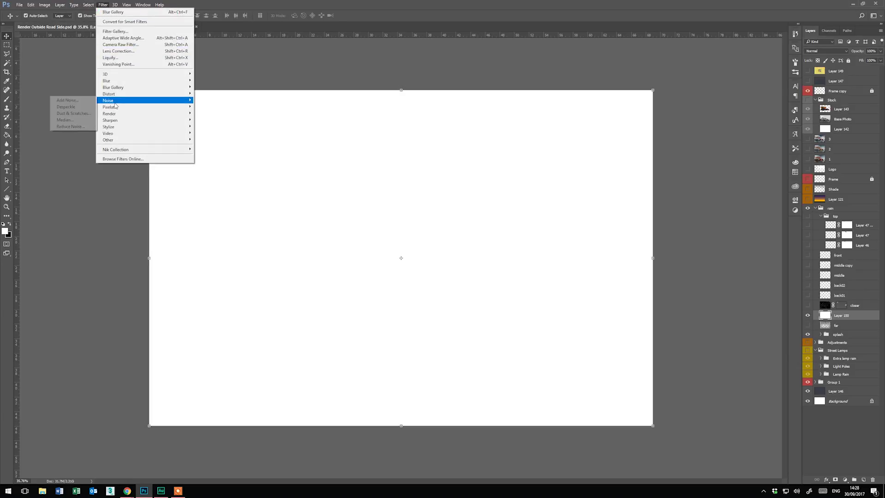
# - Apply Add Noise to Layer 150 at 300%, Uniform distribution, Monochromatic
pyautogui.click(67, 100)
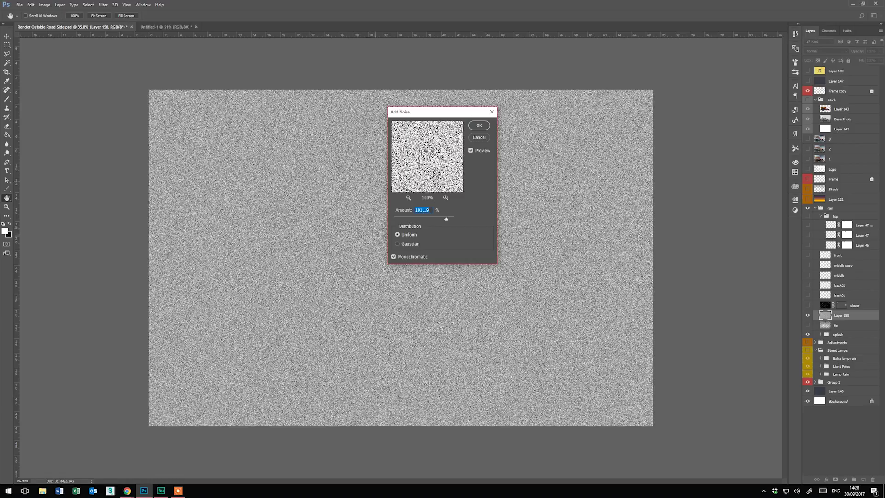
pyautogui.click(394, 256)
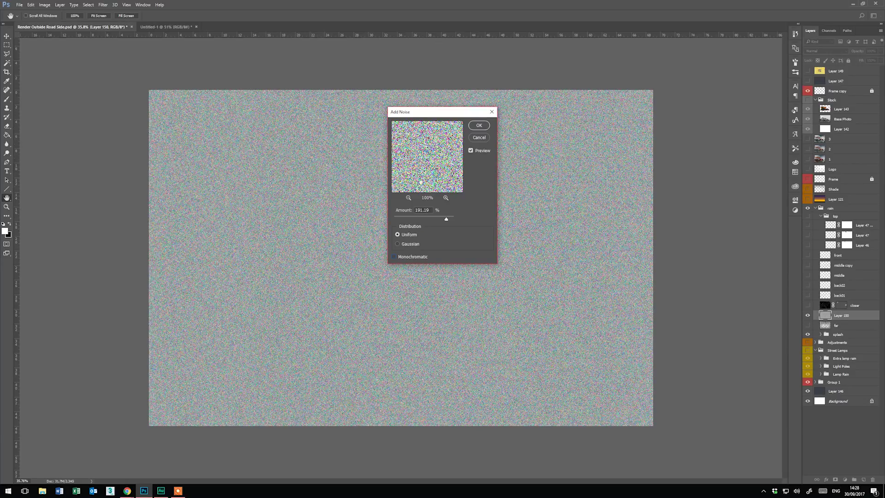
pyautogui.click(393, 257)
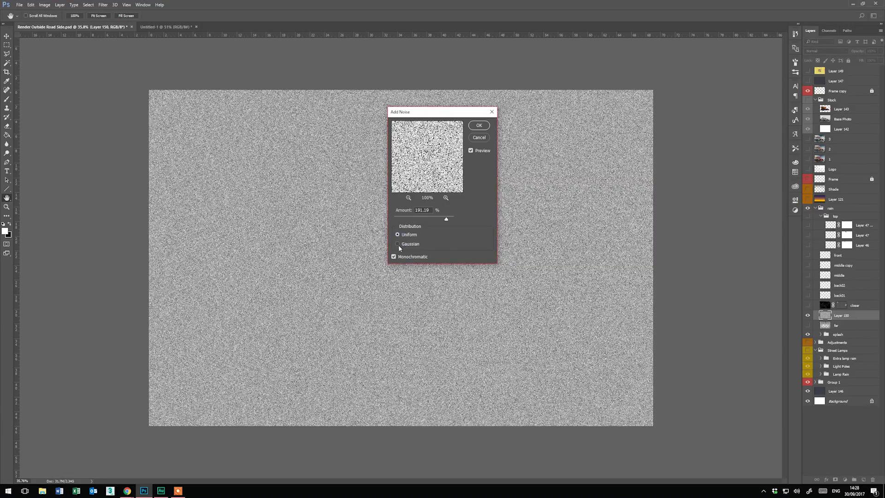
pyautogui.moveTo(447, 218)
pyautogui.mouseDown()
pyautogui.moveTo(423, 218)
pyautogui.moveTo(452, 221)
pyautogui.mouseUp()
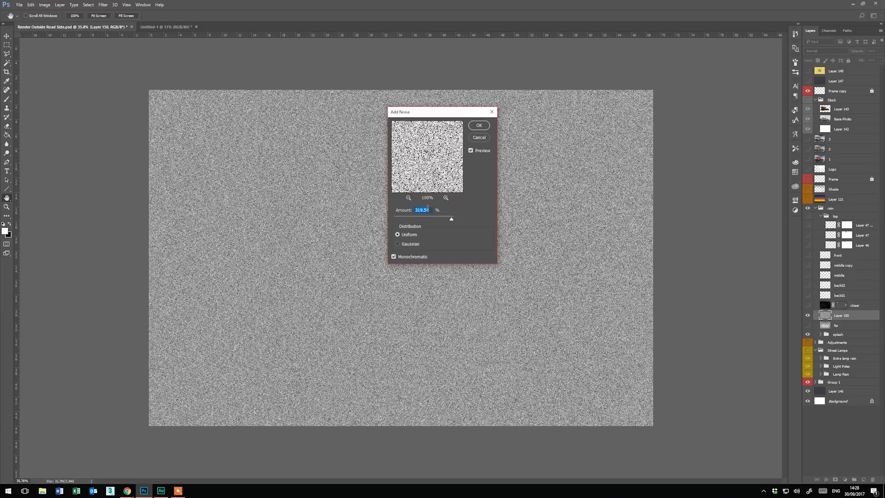
pyautogui.write('300')
pyautogui.click(480, 127)
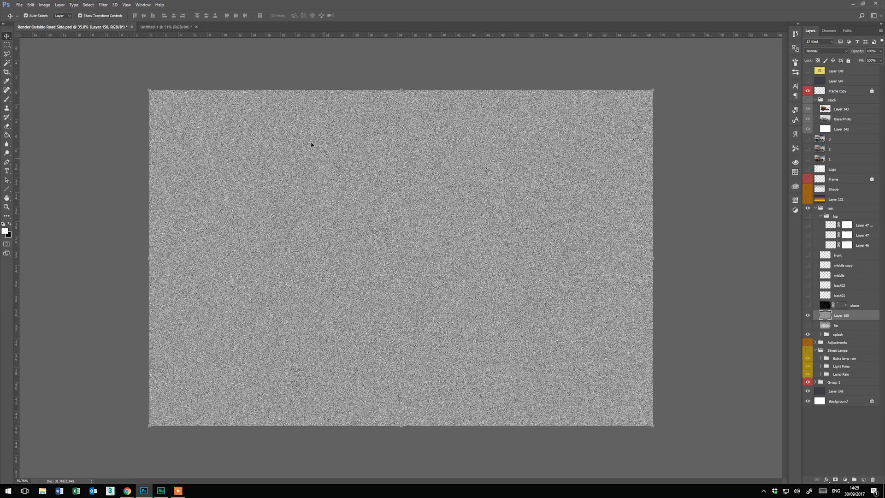
# - Start a Path Blur on the noise with the path angled diagonally downward
pyautogui.click(104, 5)
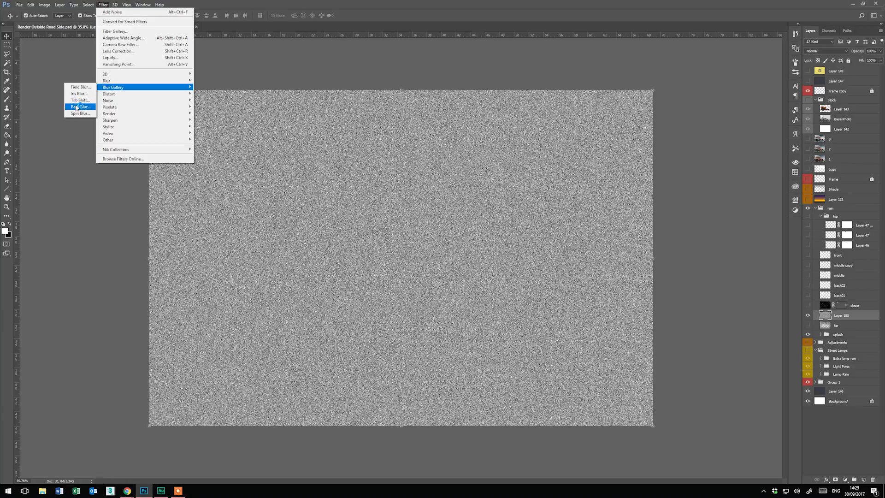
pyautogui.click(83, 107)
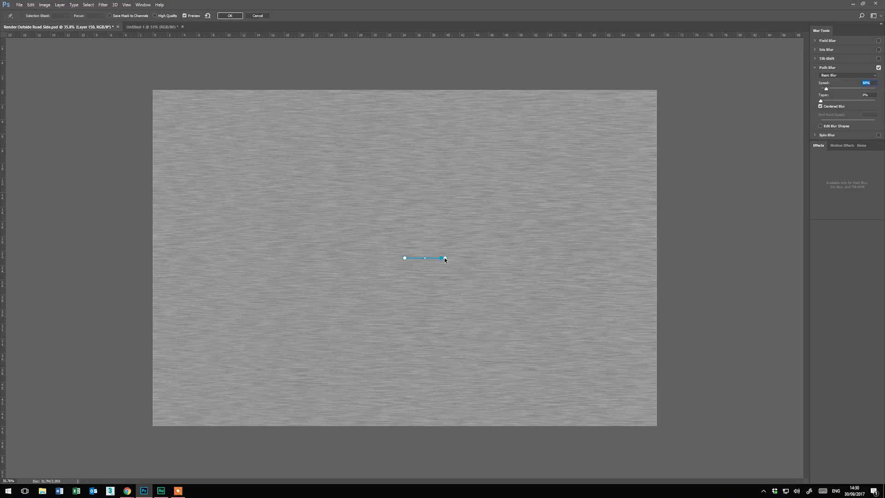
pyautogui.moveTo(444, 259)
pyautogui.mouseDown()
pyautogui.moveTo(388, 290)
pyautogui.moveTo(387, 308)
pyautogui.mouseUp()
# - Lower the Path Blur's End Point Speed to 50% and apply it
pyautogui.scroll(3, 394, 319)
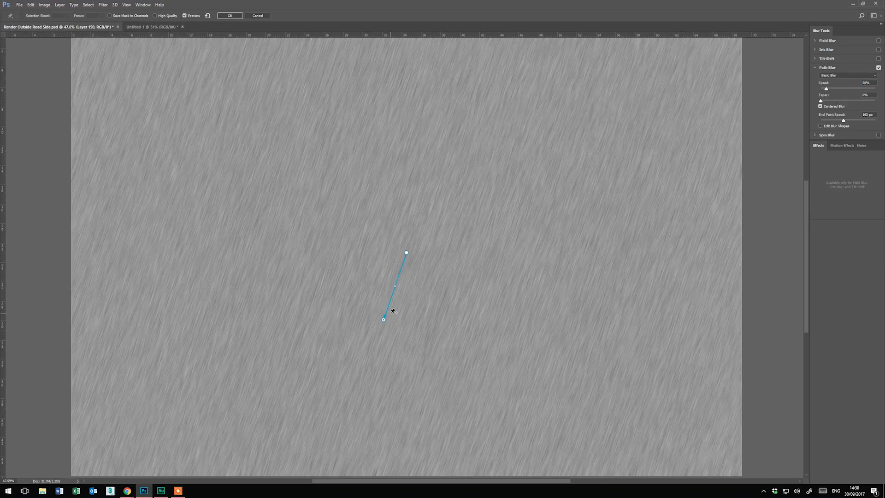
pyautogui.scroll(-3, 382, 320)
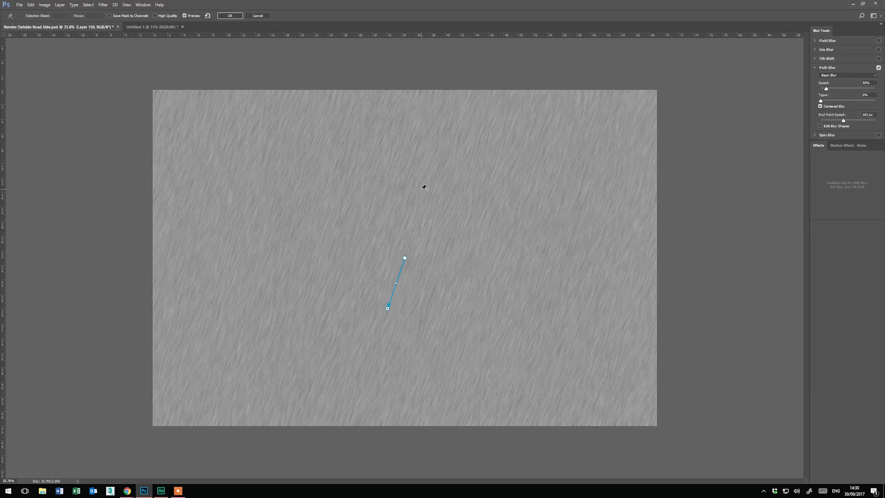
pyautogui.moveTo(395, 310)
pyautogui.scroll(2, 395, 310)
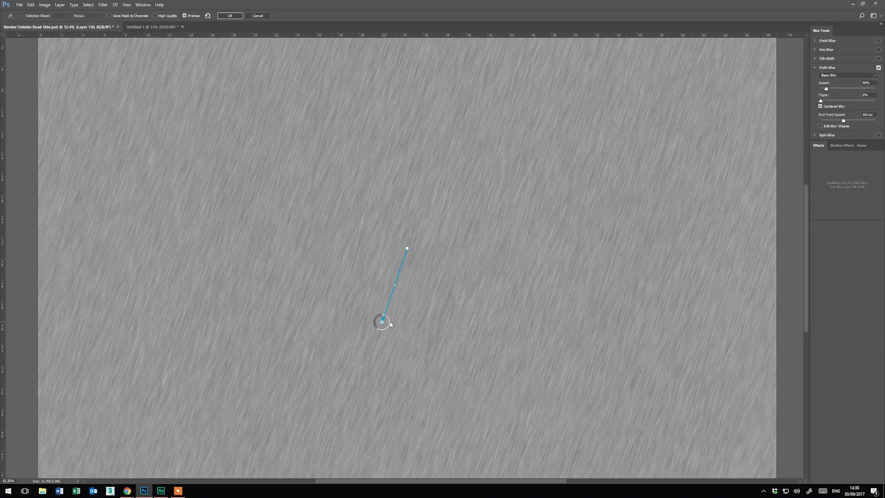
pyautogui.moveTo(383, 332)
pyautogui.moveTo(383, 332); pyautogui.dragTo(392, 320)
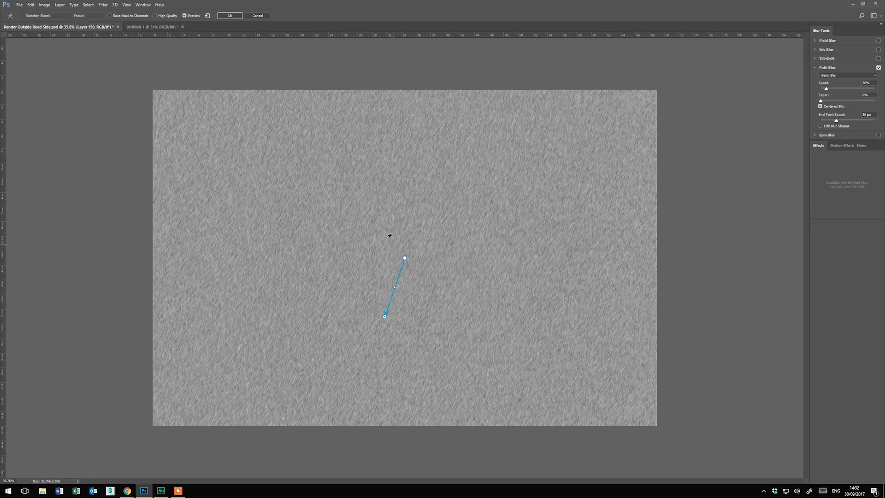
pyautogui.click(229, 16)
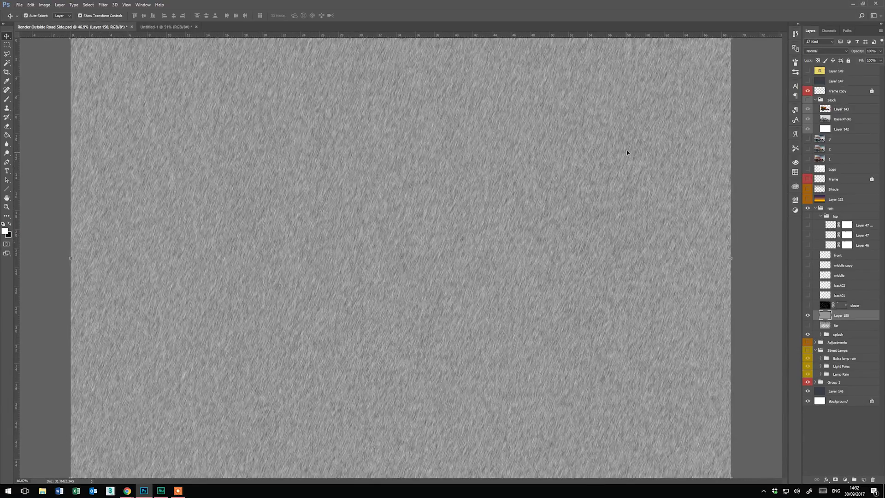
pyautogui.moveTo(493, 174); pyautogui.dragTo(553, 360)
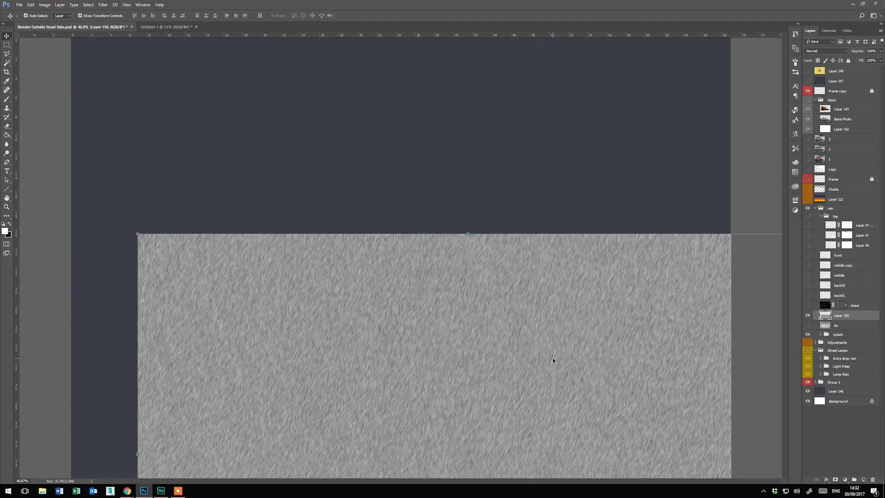
pyautogui.hotkey('ctrl', 'z')
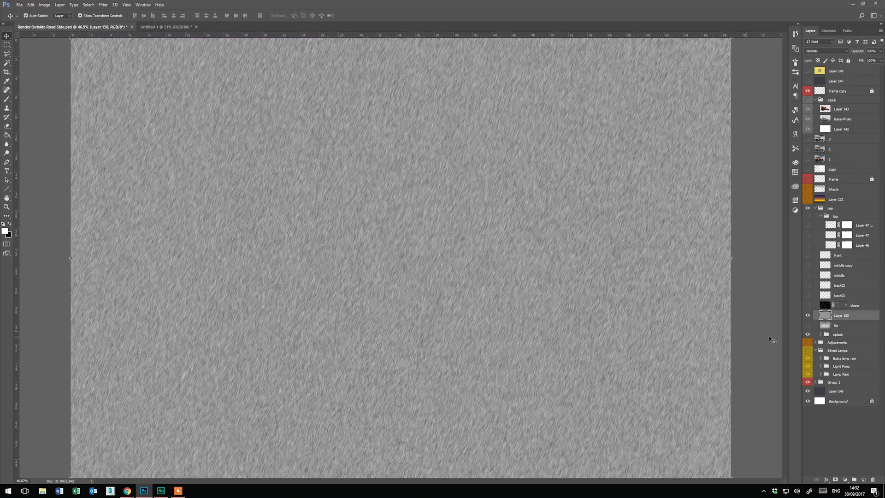
# - Set Layer 150 to Hard Light blend mode and drop its opacity to about 21%
pyautogui.click(851, 325)
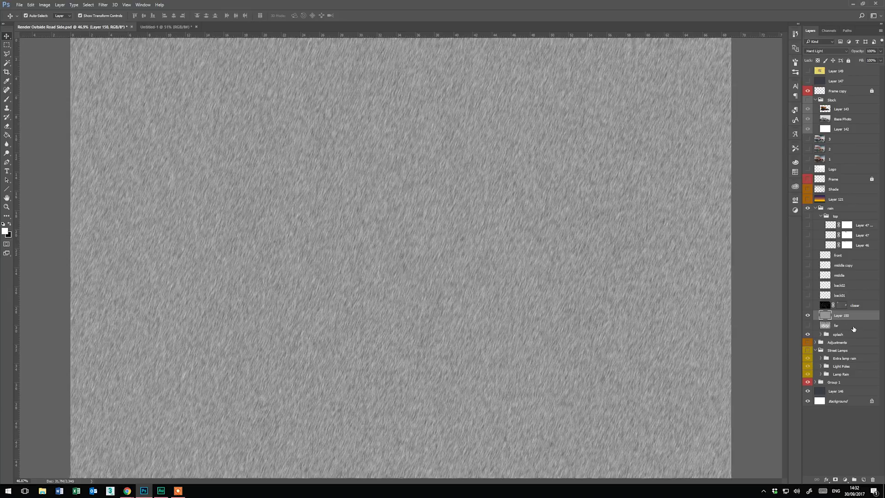
pyautogui.click(847, 317)
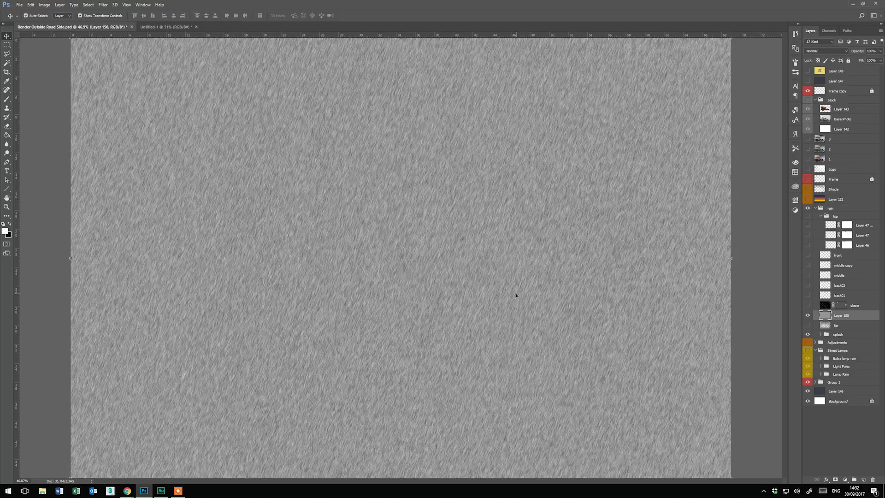
pyautogui.scroll(-1, 438, 324)
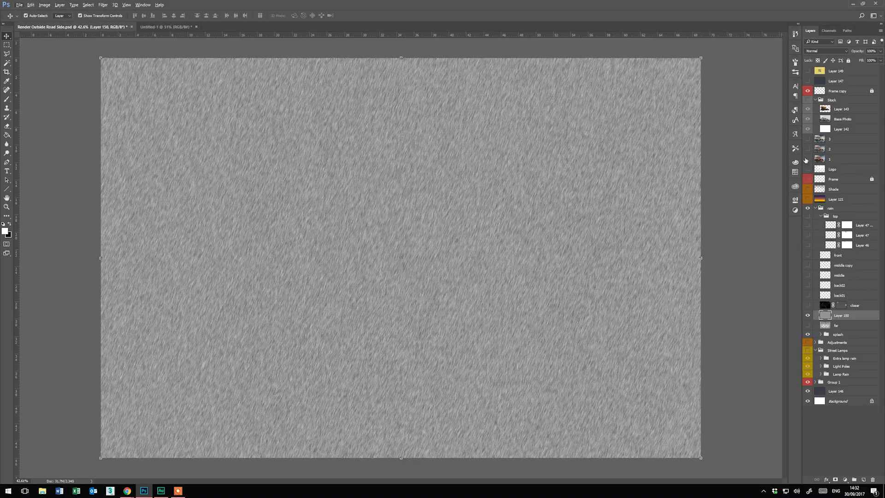
pyautogui.click(820, 49)
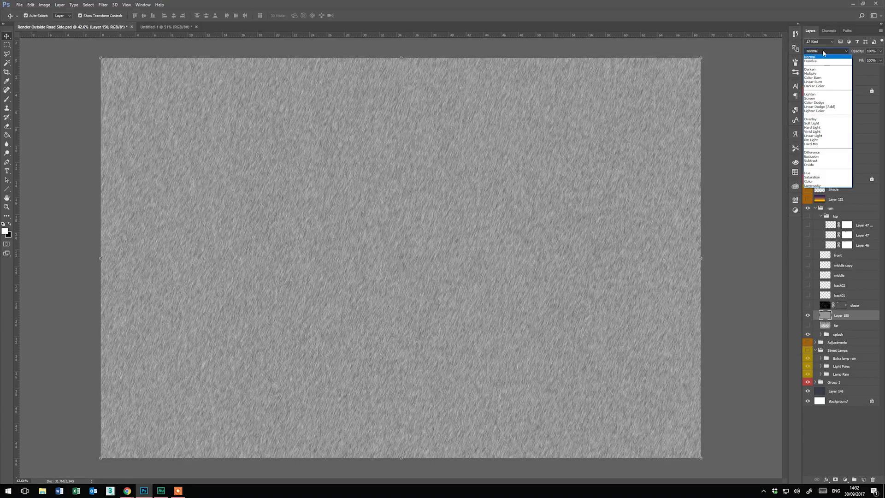
pyautogui.click(813, 128)
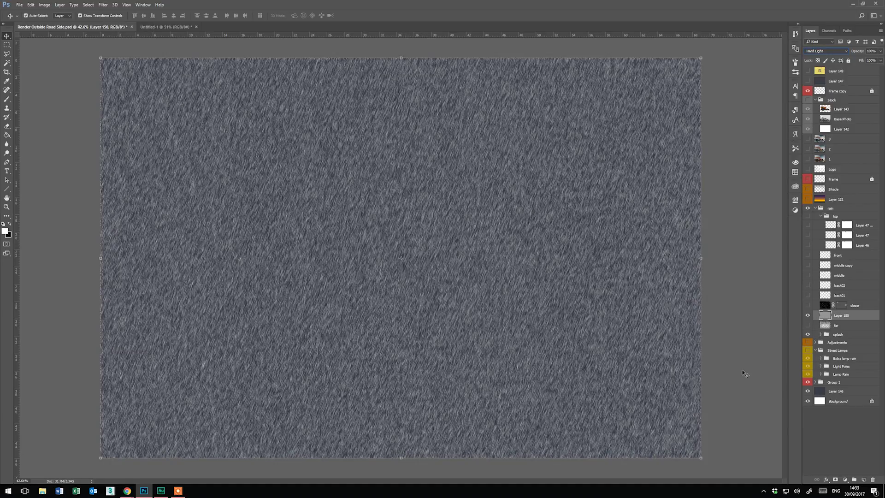
pyautogui.click(881, 51)
pyautogui.moveTo(880, 61); pyautogui.dragTo(857, 61)
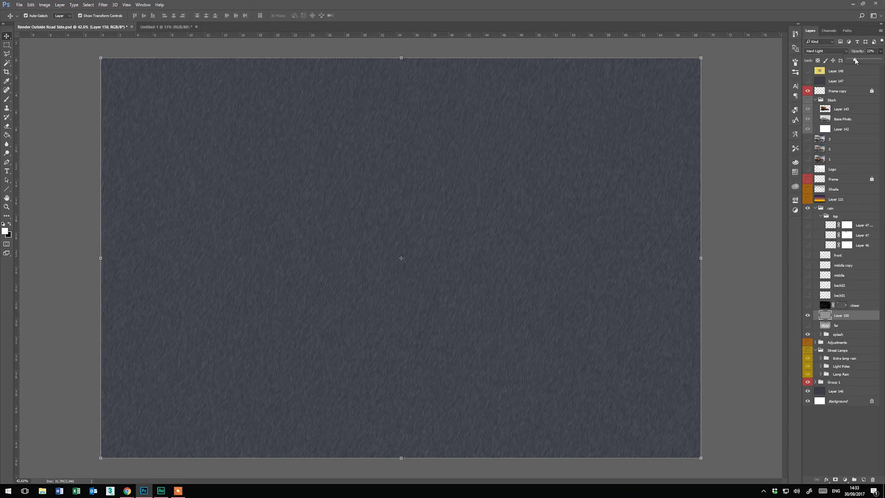
pyautogui.moveTo(856, 61); pyautogui.dragTo(855, 61)
# - Add a layer mask to Layer 150 and set up a large Brush at 10% opacity
pyautogui.click(835, 480)
pyautogui.click(836, 480)
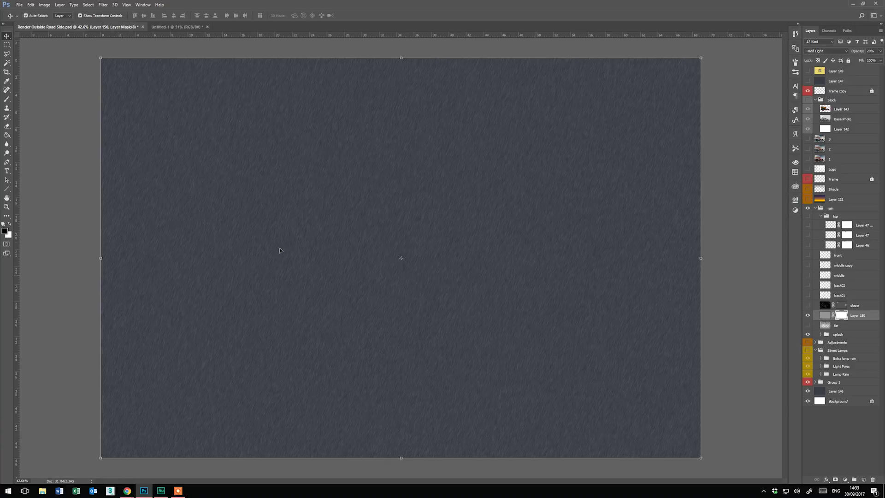
pyautogui.click(6, 99)
pyautogui.rightClick(399, 159)
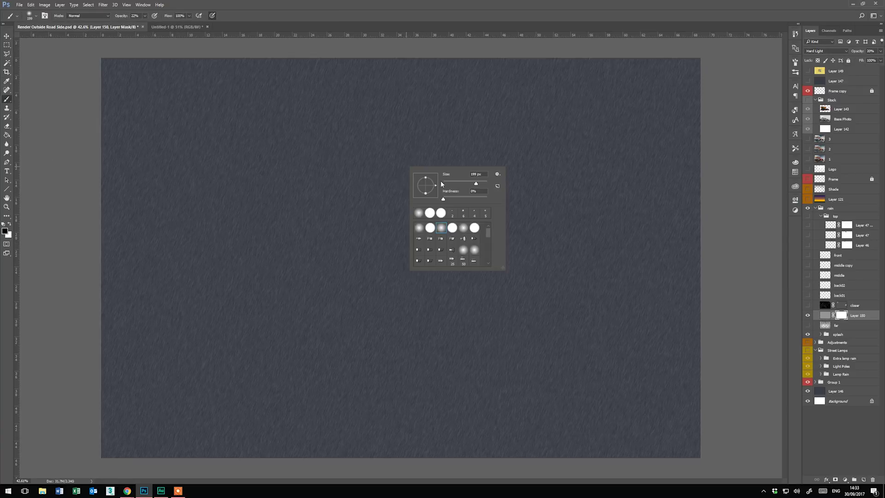
pyautogui.moveTo(483, 184); pyautogui.dragTo(484, 184)
pyautogui.click(144, 16)
pyautogui.moveTo(137, 21); pyautogui.dragTo(142, 26)
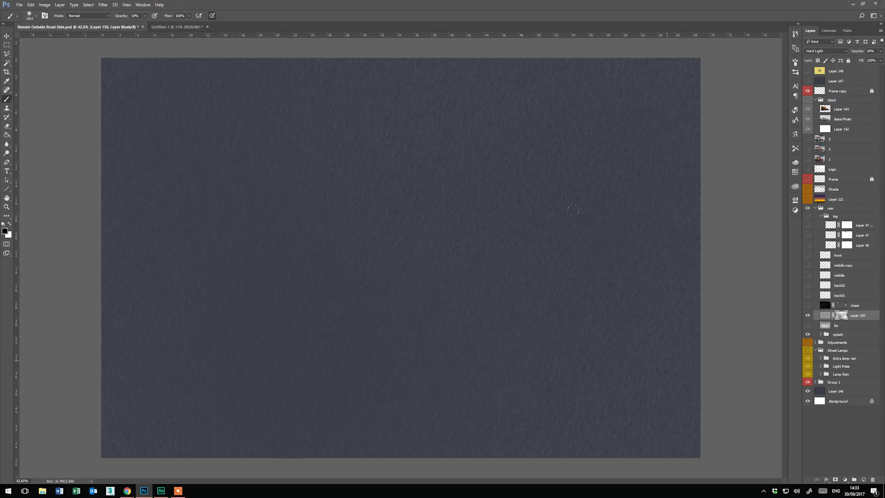
# - Readjust the brush size and raise its opacity to 38% for softly thinning the rain
pyautogui.rightClick(445, 283)
pyautogui.moveTo(521, 300); pyautogui.dragTo(514, 300)
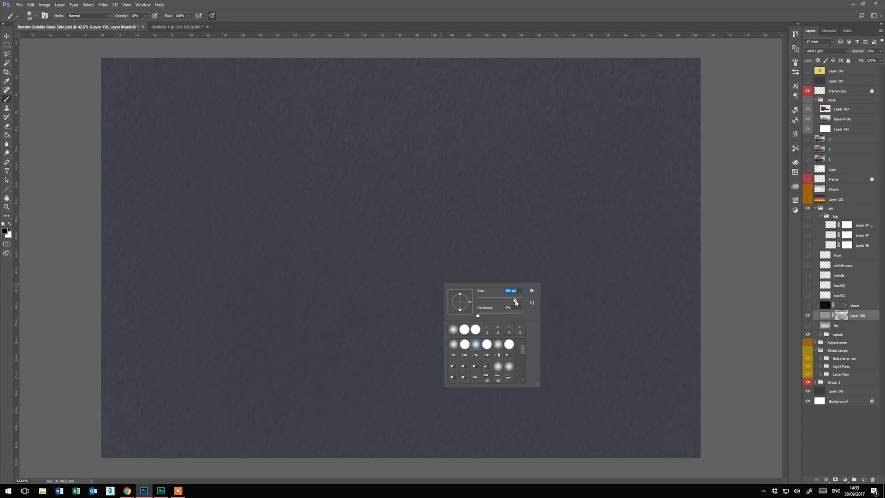
pyautogui.moveTo(517, 301); pyautogui.dragTo(519, 301)
pyautogui.click(145, 16)
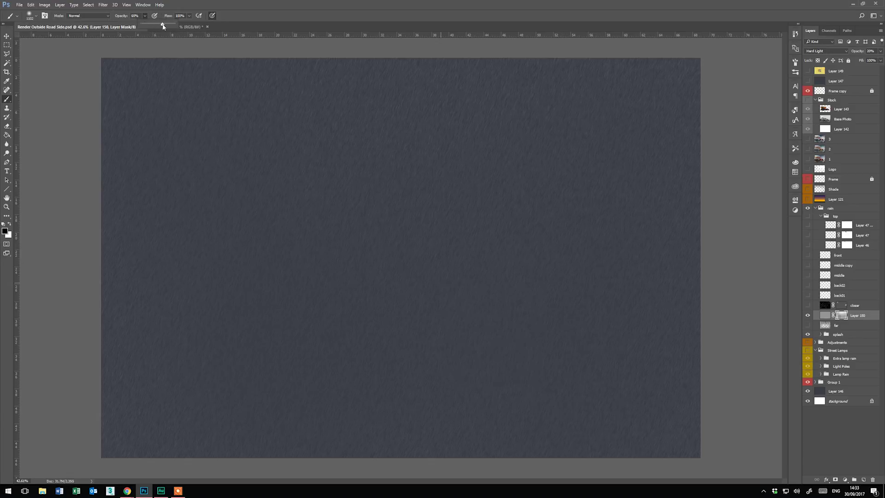
pyautogui.click(85, 339)
pyautogui.press('3')
pyautogui.press('8')
pyautogui.click(7, 36)
pyautogui.scroll(3, 429, 127)
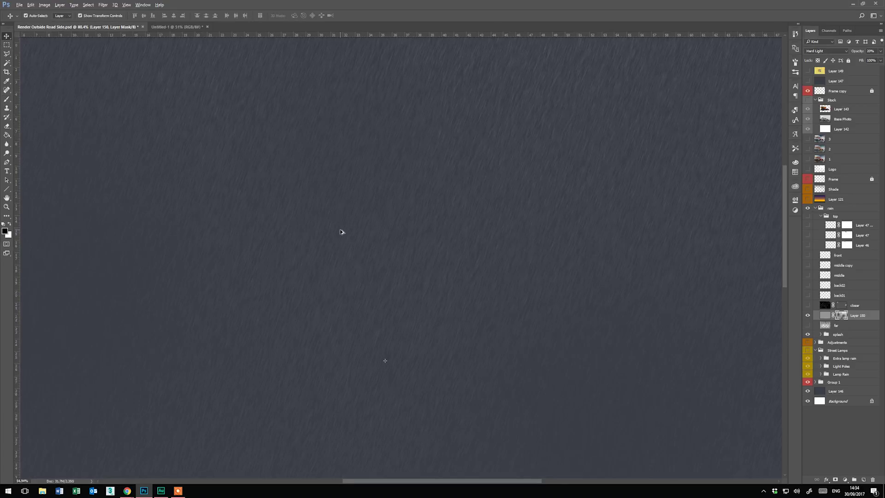
pyautogui.hotkey('ctrl', '0')
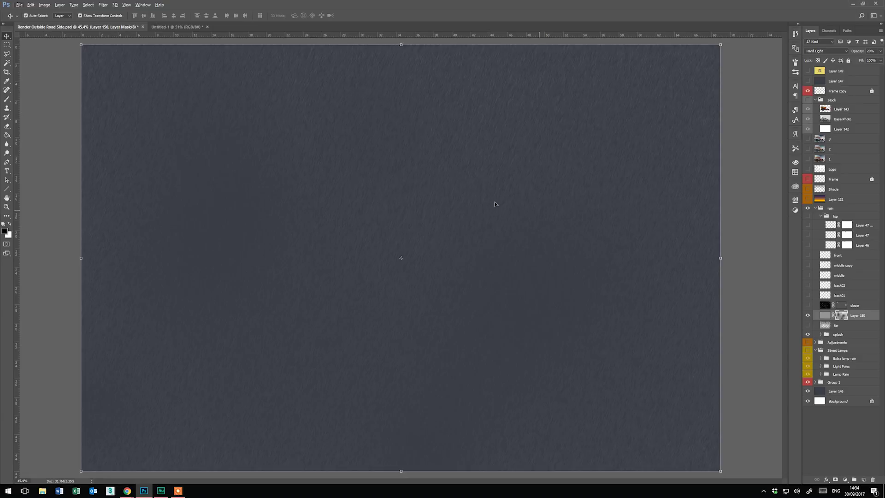
pyautogui.click(807, 315)
pyautogui.press('Delete')
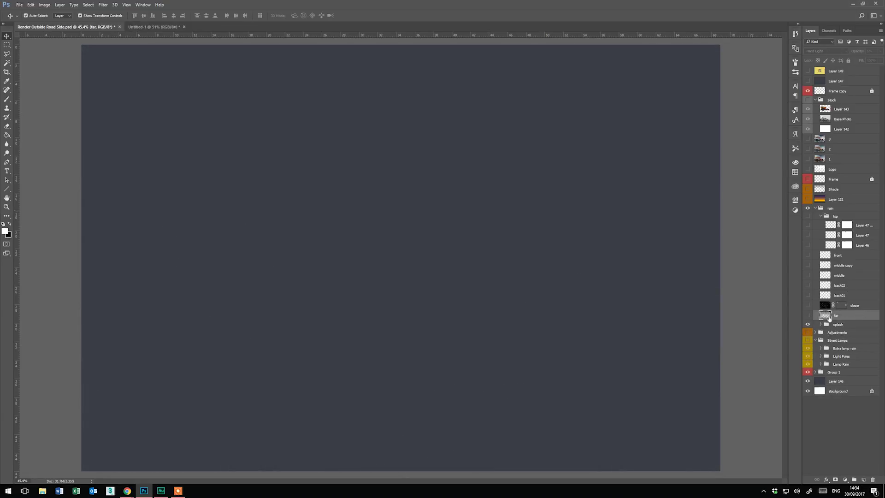
pyautogui.click(807, 315)
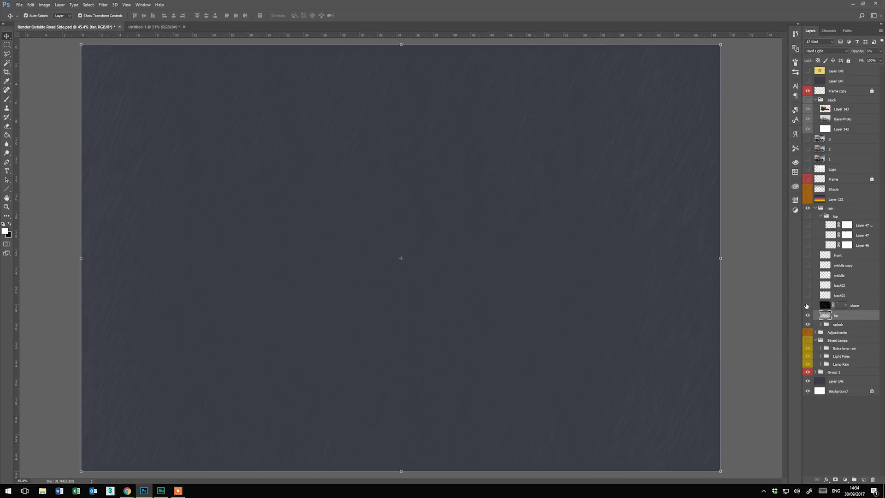
pyautogui.click(807, 305)
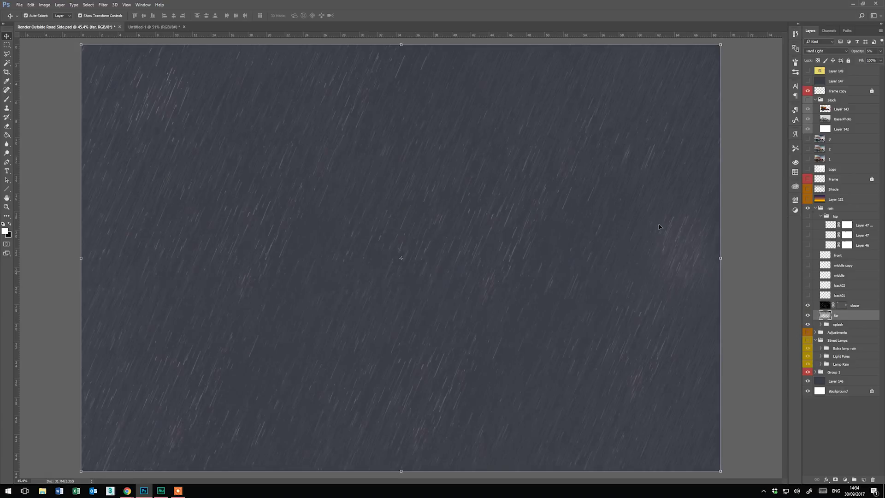
pyautogui.click(808, 316)
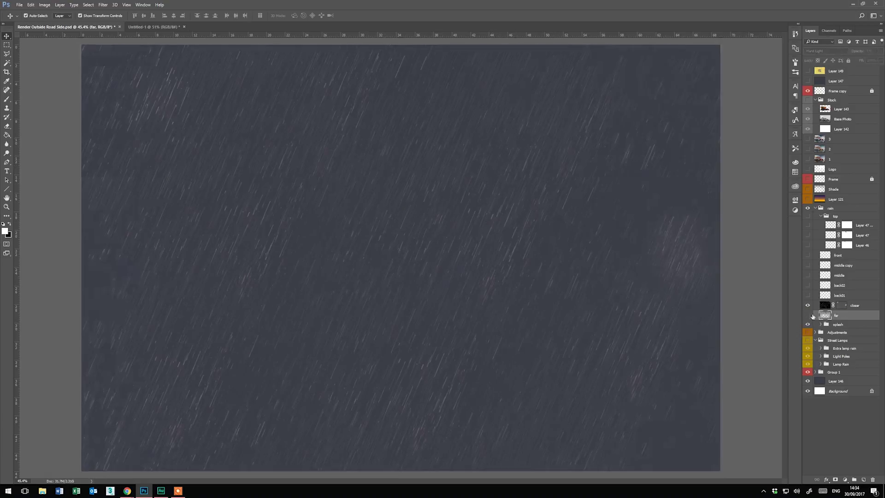
pyautogui.scroll(4, 356, 206)
pyautogui.scroll(1, 440, 231)
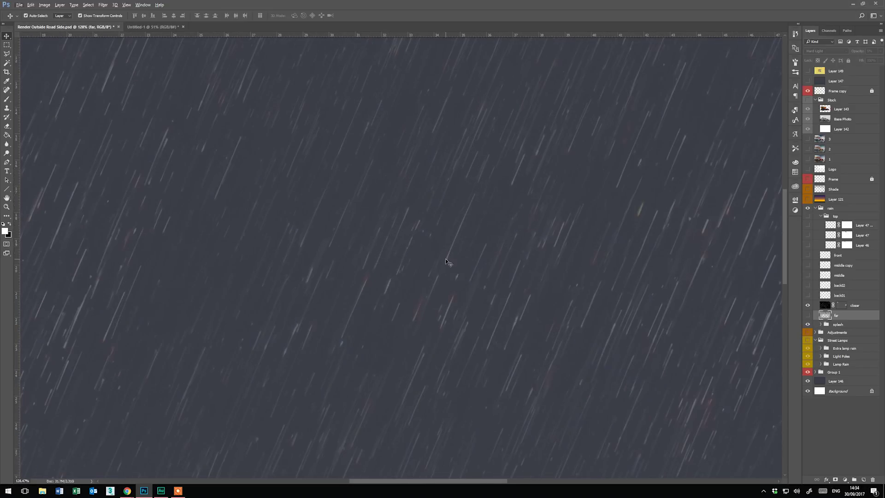
pyautogui.moveTo(129, 486)
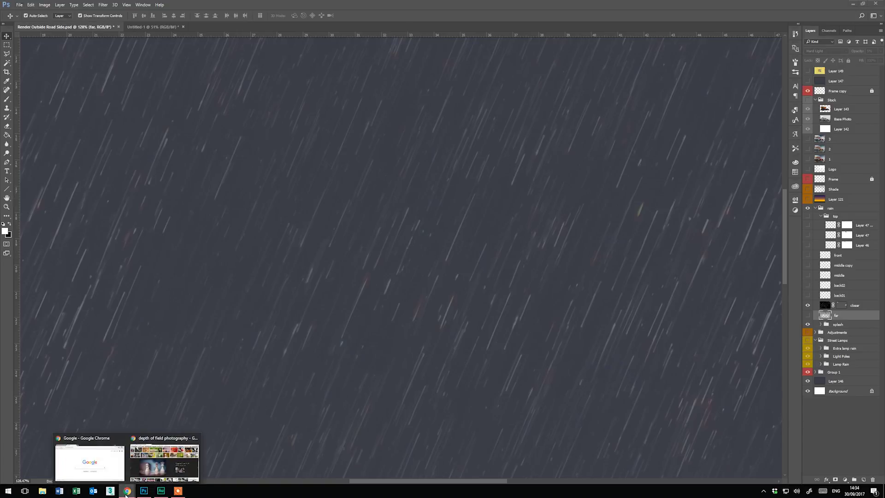
# - In Chrome, view the full-size dark rain image, then return to the rain png results
pyautogui.click(166, 459)
pyautogui.click(99, 5)
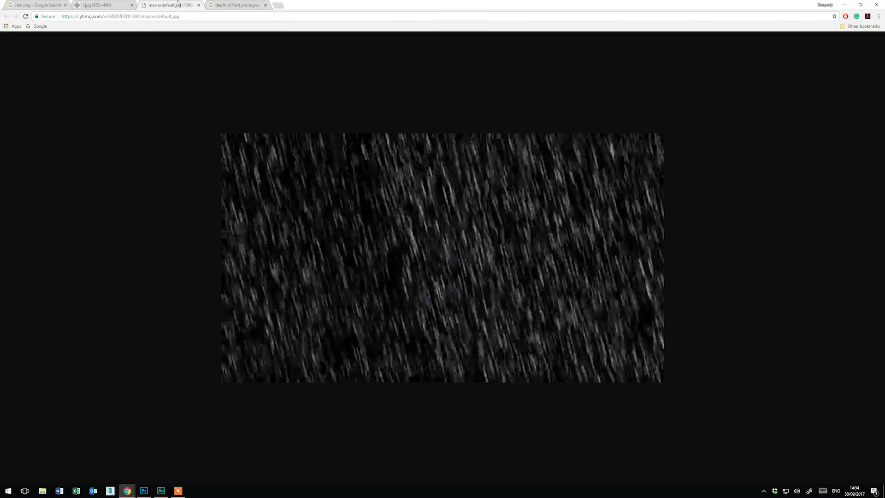
pyautogui.click(50, 6)
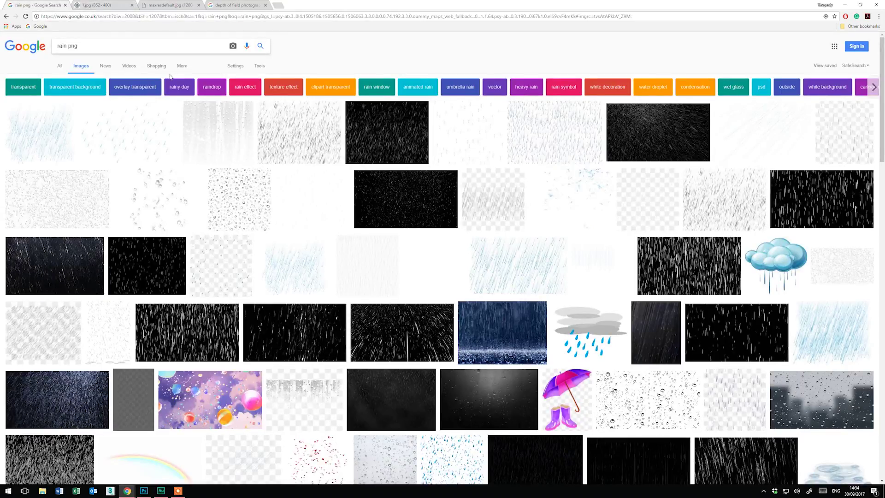
pyautogui.hotkey('ctrl', 'a')
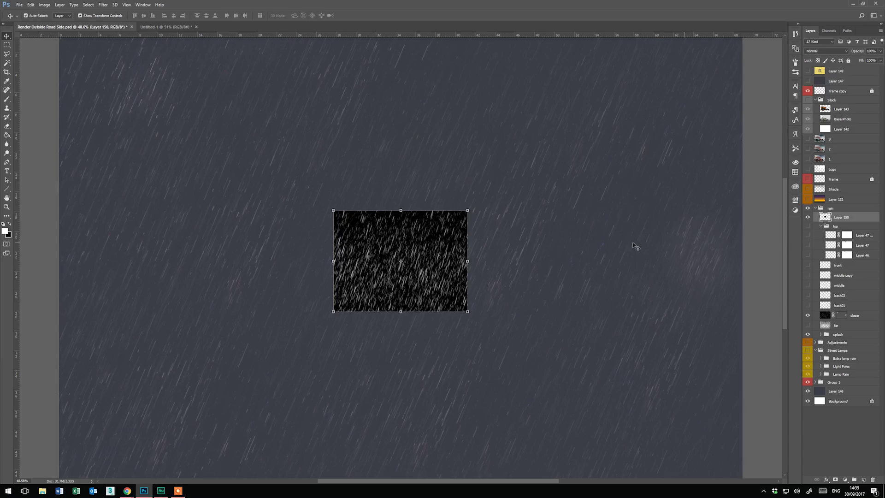
# - Nudge the pasted rain patch up and set Layer 150's blend mode to Lighten
pyautogui.moveTo(382, 252); pyautogui.dragTo(392, 233)
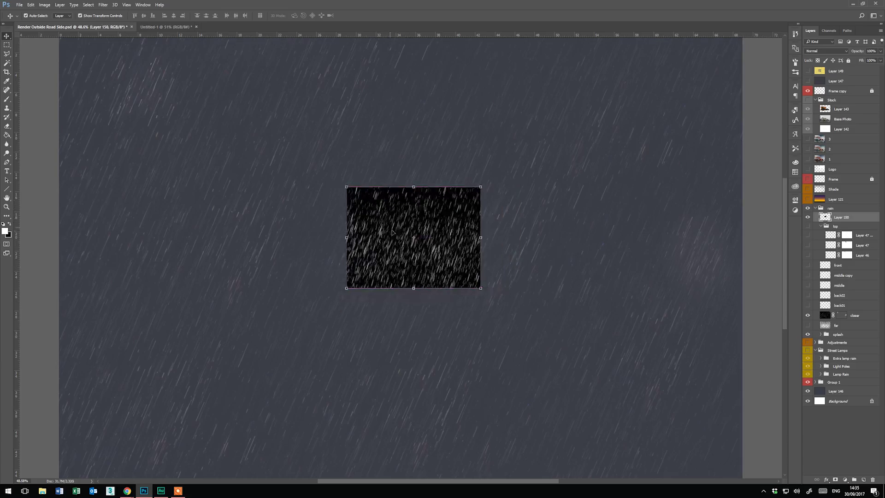
pyautogui.scroll(3, 392, 232)
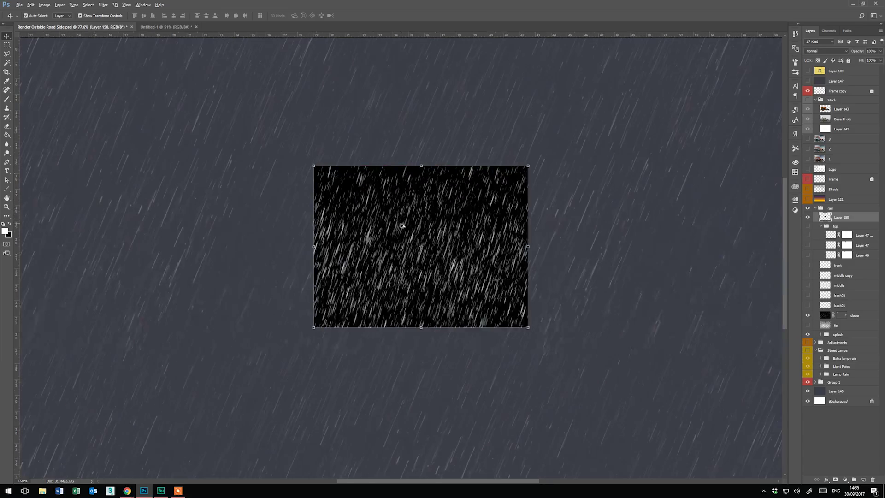
pyautogui.click(825, 50)
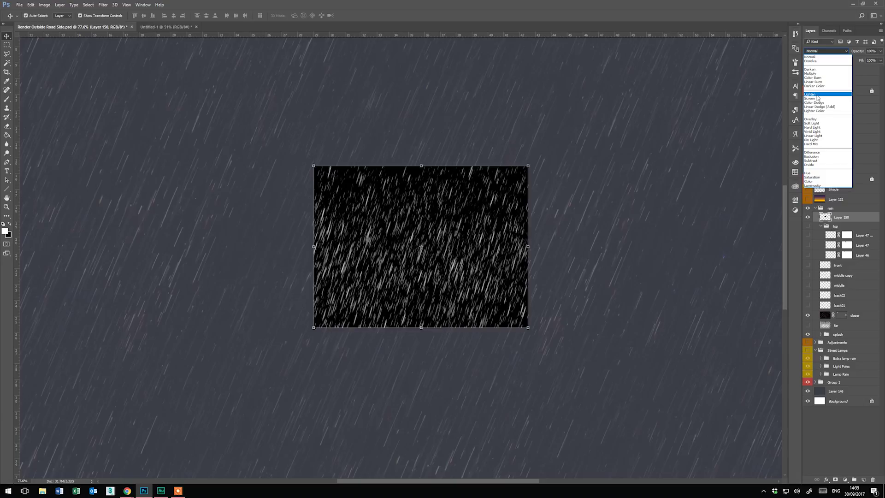
pyautogui.click(818, 94)
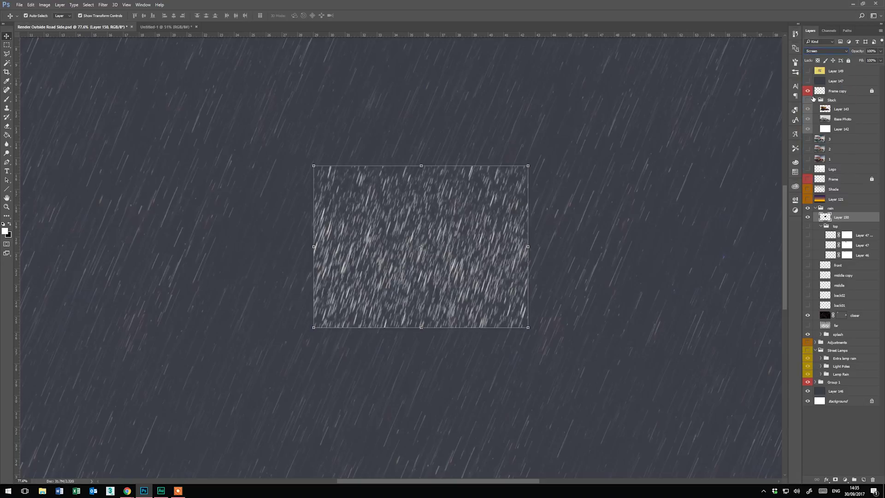
# - Move the rain patch down and rotate it about 5.5° clockwise
pyautogui.moveTo(382, 265); pyautogui.dragTo(392, 296)
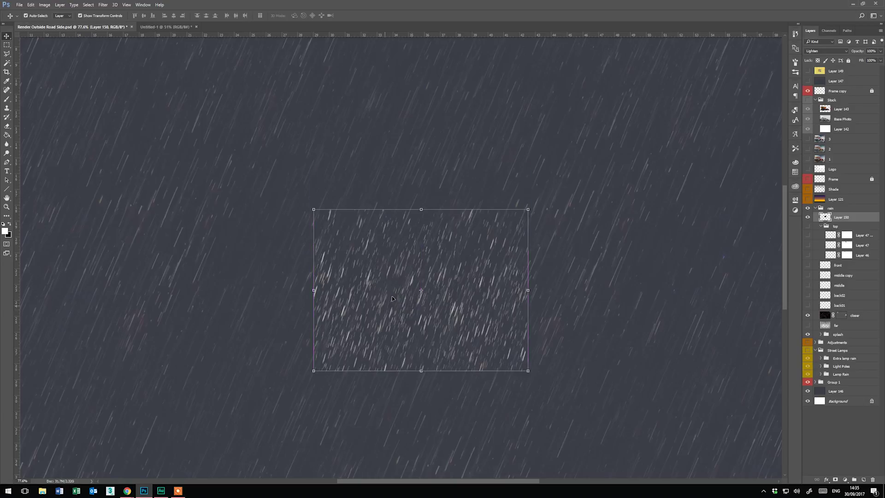
pyautogui.moveTo(547, 204); pyautogui.dragTo(554, 211)
pyautogui.scroll(-3, 396, 170)
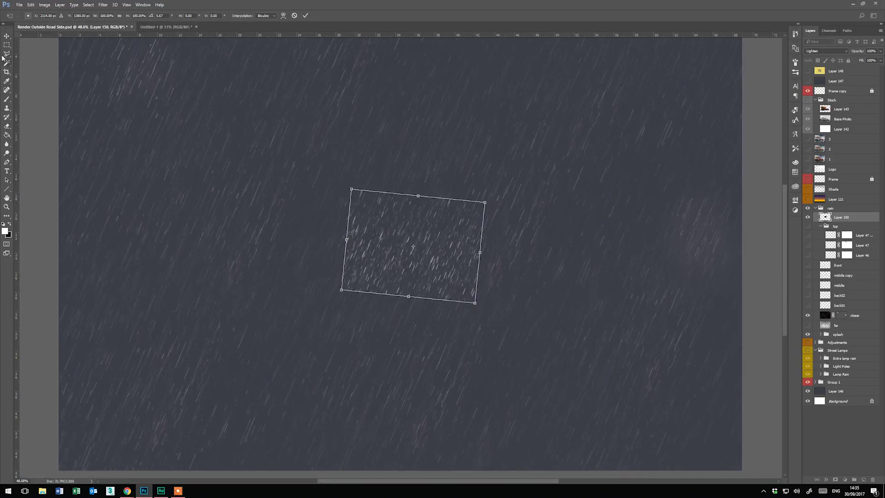
# - Apply the rotation, enlarge the rain patch and position it toward the upper right
pyautogui.click(6, 37)
pyautogui.click(486, 181)
pyautogui.moveTo(440, 276); pyautogui.dragTo(560, 152)
pyautogui.scroll(4, 581, 133)
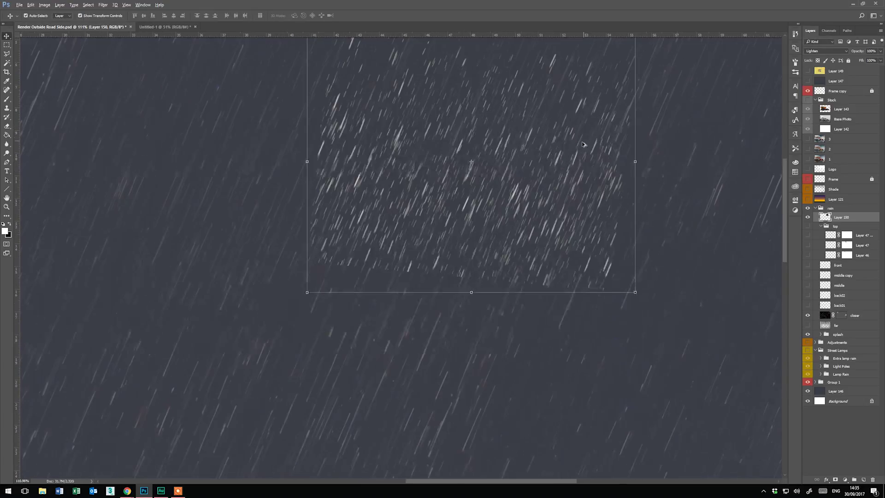
pyautogui.scroll(-3, 531, 163)
pyautogui.moveTo(365, 229); pyautogui.dragTo(235, 388)
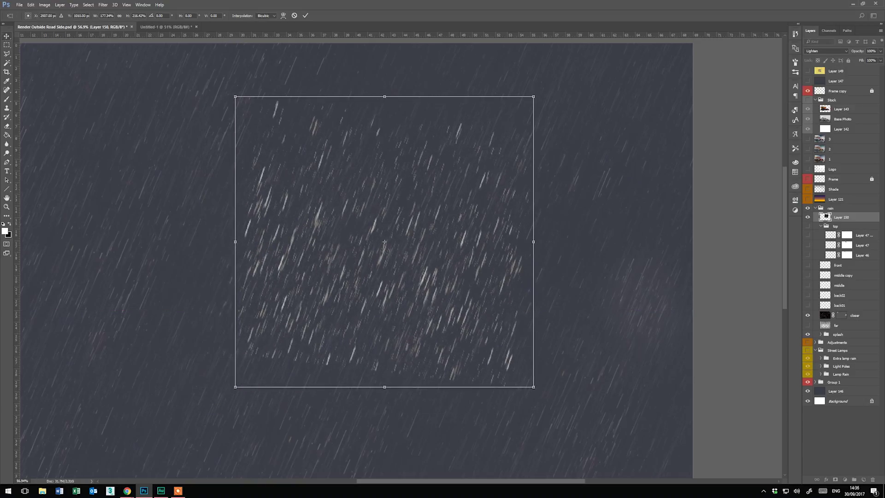
pyautogui.click(7, 36)
pyautogui.click(489, 180)
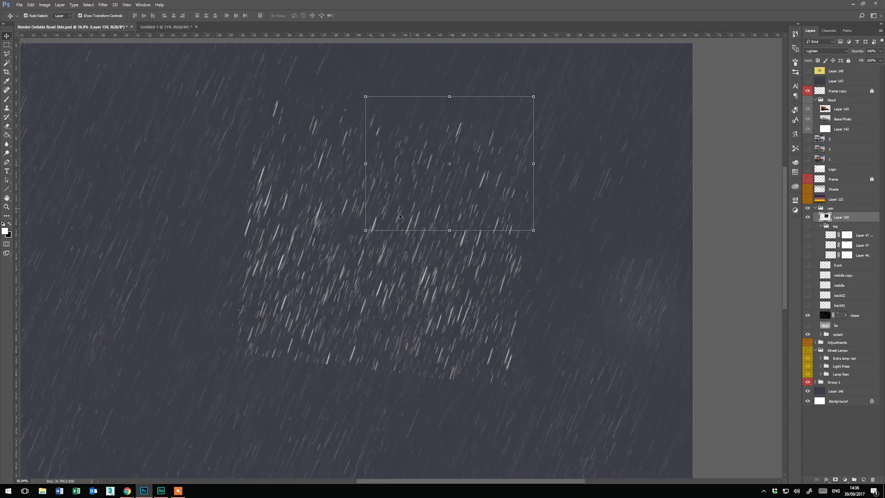
pyautogui.moveTo(362, 273); pyautogui.dragTo(421, 214)
pyautogui.hotkey('ctrl', '0')
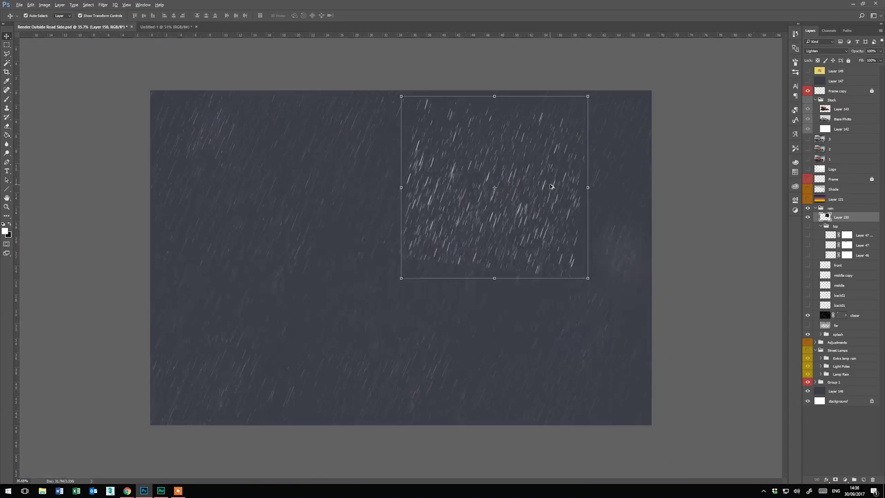
# - Pick a large soft round Clone Stamp brush and lower the rain layer's opacity to about 20%
pyautogui.click(6, 107)
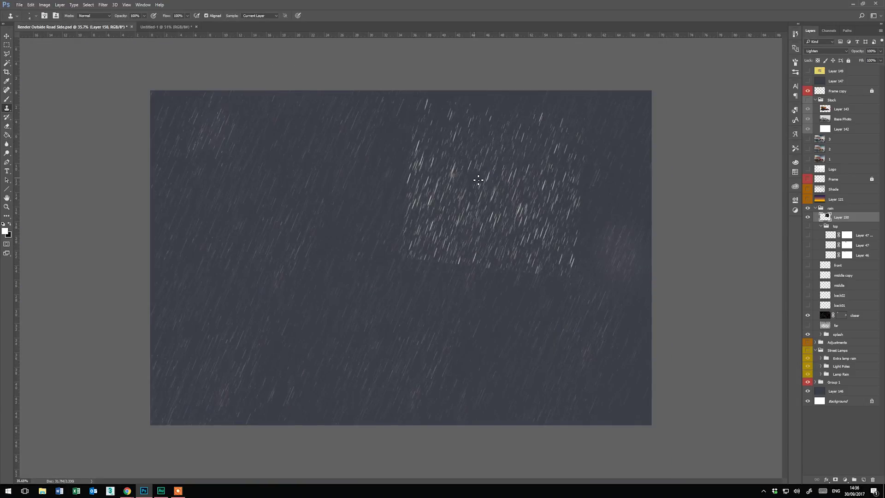
pyautogui.rightClick(484, 189)
pyautogui.click(518, 249)
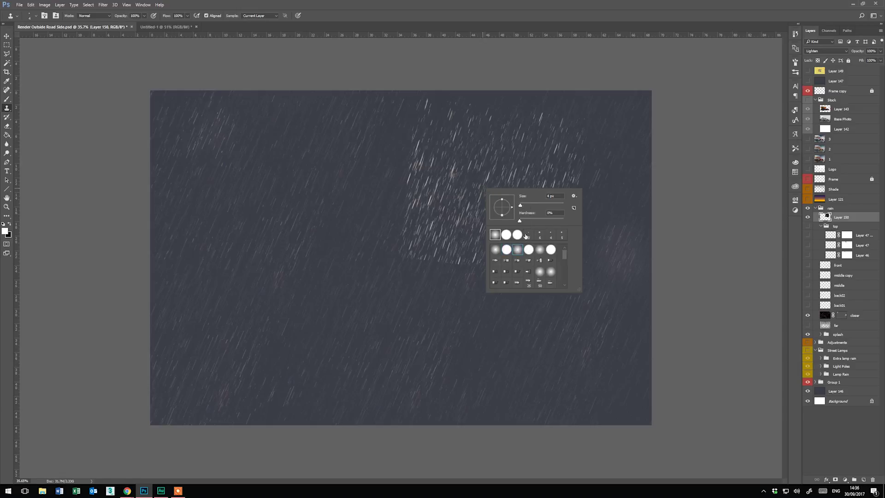
pyautogui.moveTo(525, 205); pyautogui.dragTo(565, 206)
pyautogui.press('Return')
pyautogui.moveTo(881, 51); pyautogui.dragTo(856, 61)
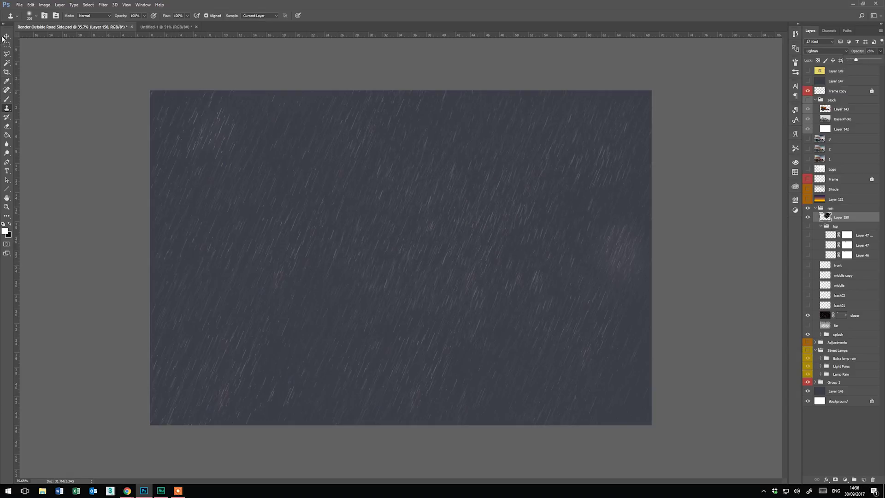
# - Hide Layer 150, closer and middle, showing only the back01 and back02 rain layers
pyautogui.press('v')
pyautogui.scroll(2, 421, 135)
pyautogui.scroll(1, 490, 196)
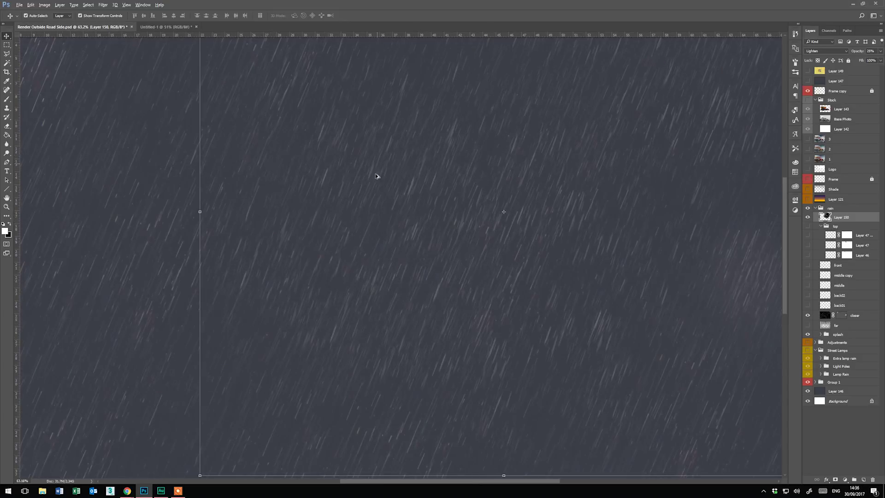
pyautogui.scroll(-2, 502, 217)
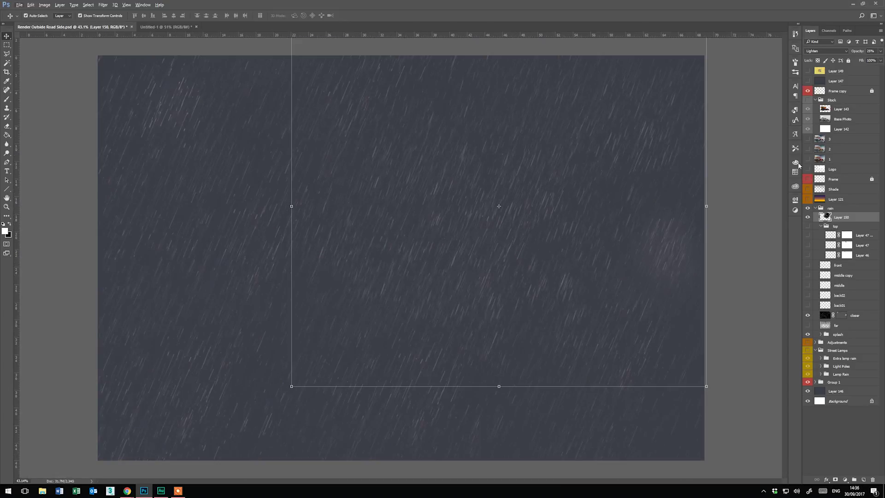
pyautogui.click(808, 218)
pyautogui.click(808, 314)
pyautogui.click(808, 306)
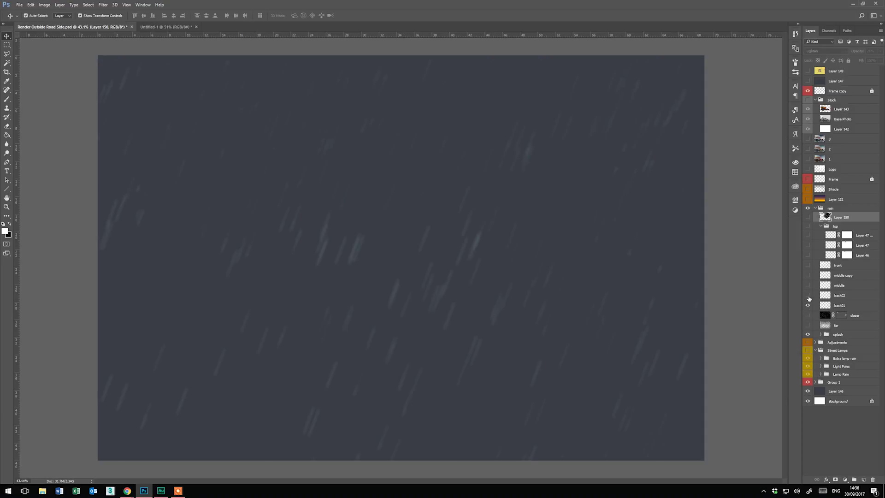
pyautogui.click(808, 296)
pyautogui.click(809, 286)
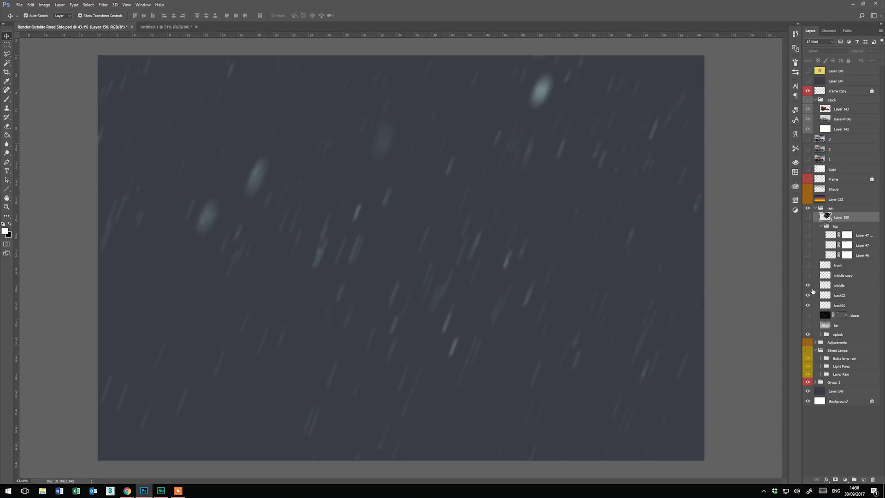
pyautogui.click(809, 286)
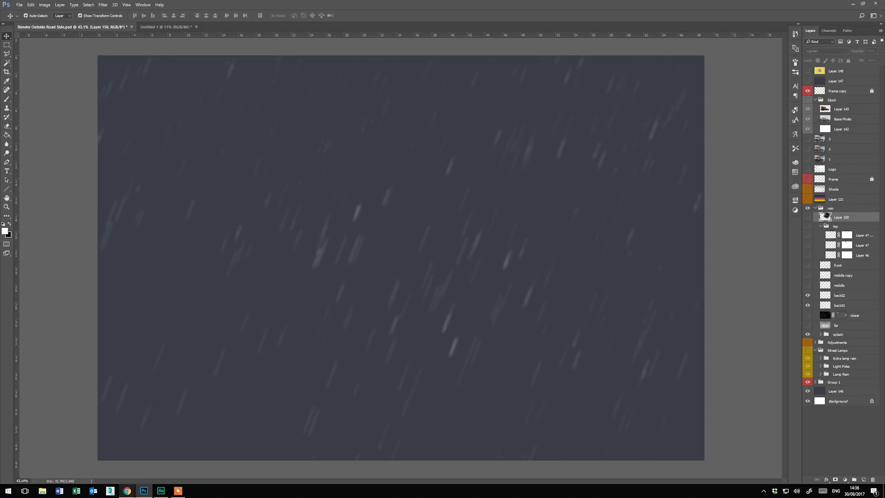
# - Scale up the newly pasted rain layer and move it left and down
pyautogui.moveTo(128, 490)
pyautogui.click(162, 458)
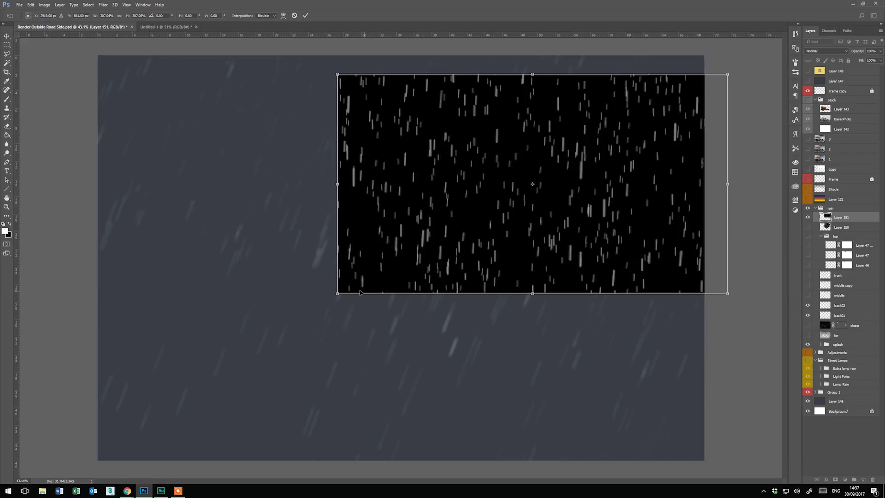
pyautogui.moveTo(336, 295); pyautogui.dragTo(220, 363)
pyautogui.moveTo(424, 281); pyautogui.dragTo(322, 313)
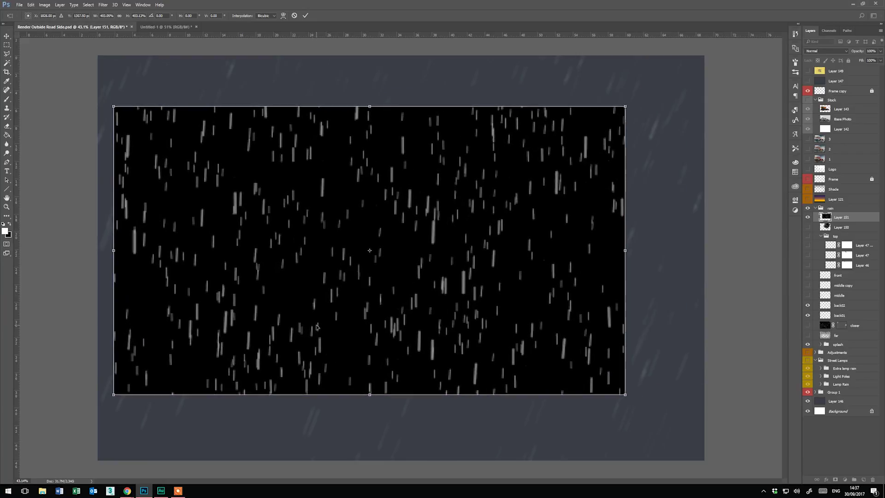
# - Skew the rain layer into a slanted parallelogram, set it to Screen, and apply
pyautogui.click(34, 8)
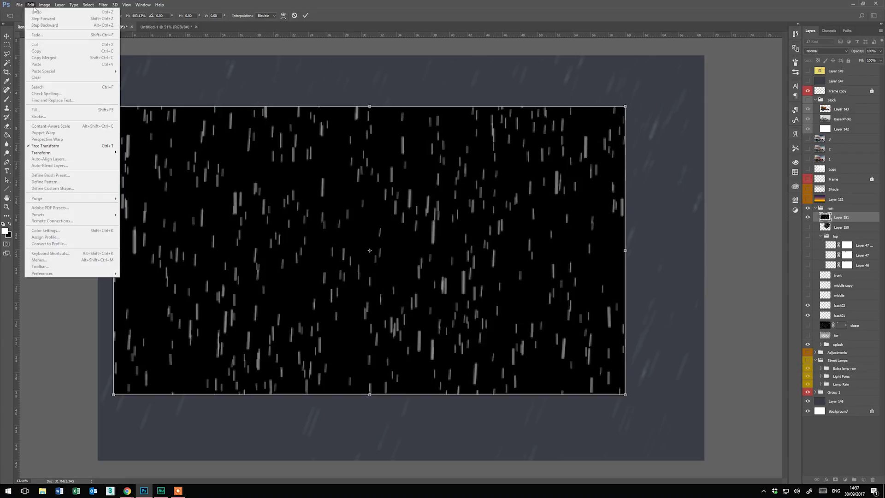
pyautogui.moveTo(64, 156)
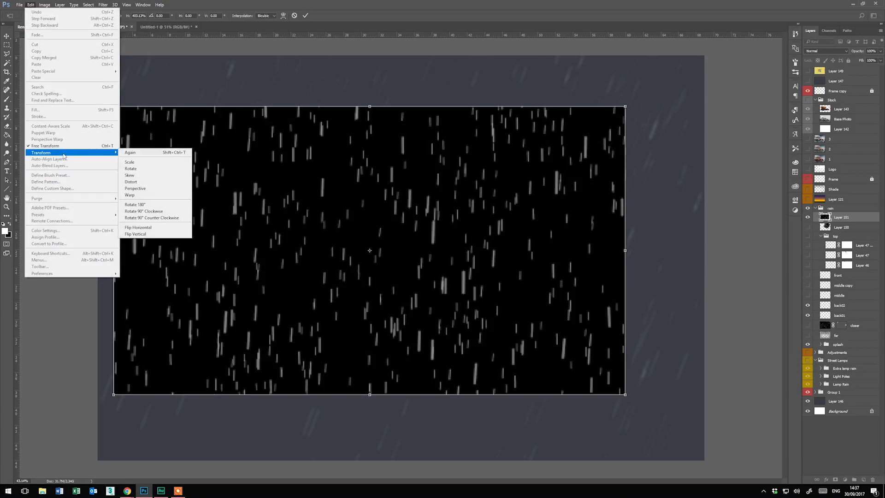
pyautogui.click(130, 175)
pyautogui.moveTo(371, 109); pyautogui.dragTo(469, 107)
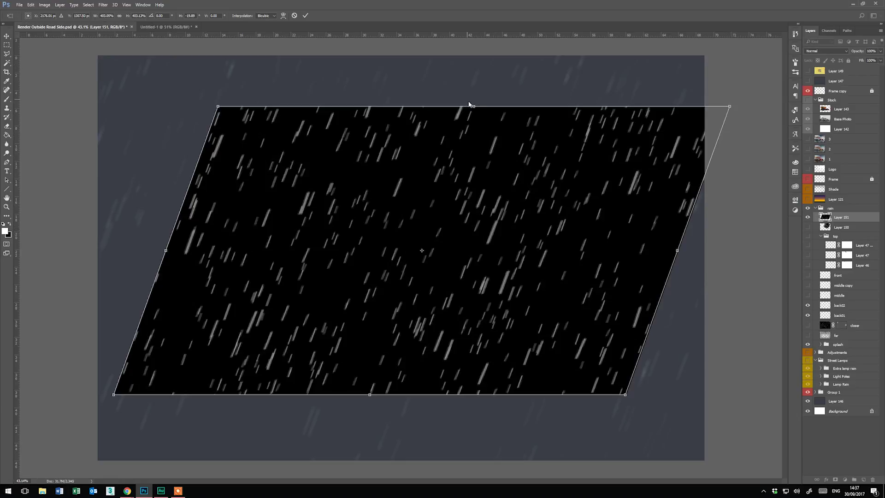
pyautogui.moveTo(473, 107); pyautogui.dragTo(487, 107)
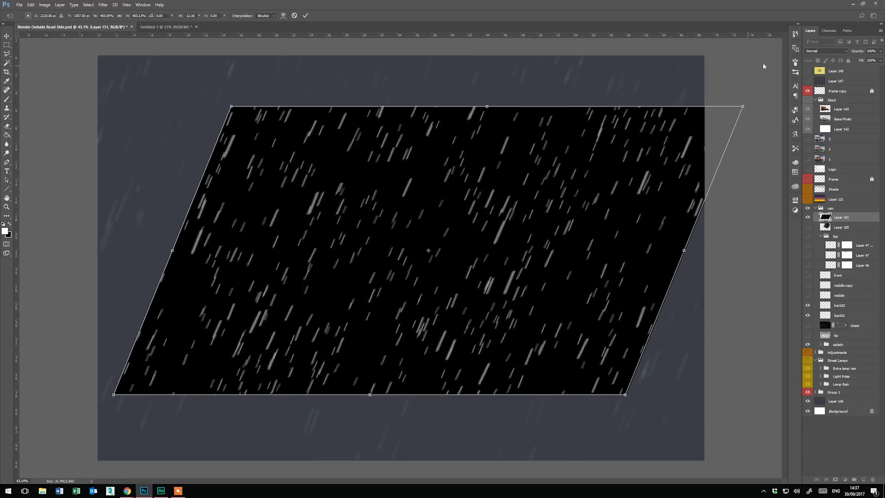
pyautogui.click(821, 51)
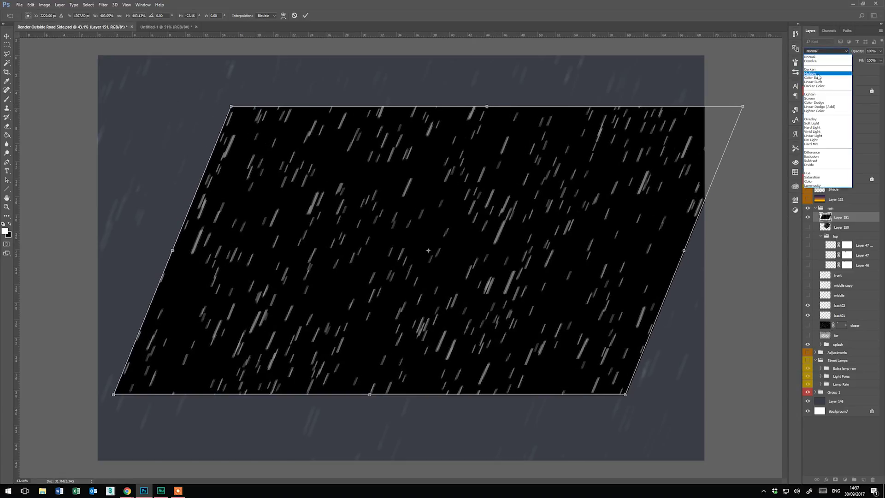
pyautogui.click(810, 98)
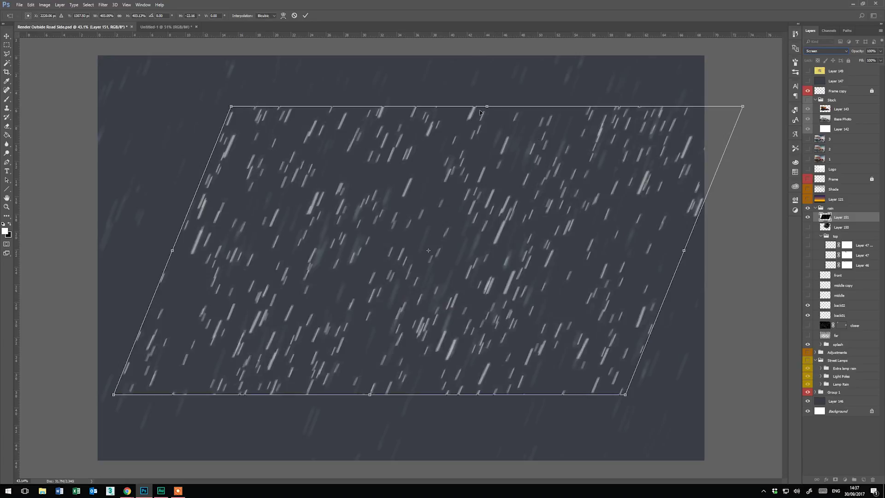
pyautogui.moveTo(486, 106)
pyautogui.mouseDown()
pyautogui.moveTo(502, 107)
pyautogui.moveTo(487, 106)
pyautogui.mouseUp()
pyautogui.hotkey('ctrl', '-')
pyautogui.click(7, 45)
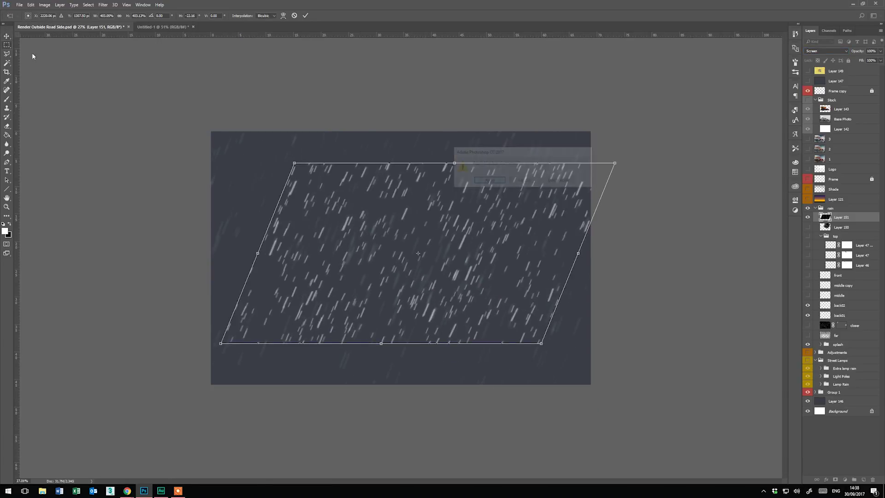
pyautogui.press('Return')
# - Reposition the skewed rain and scale it up from a corner to cover the canvas
pyautogui.scroll(1, 352, 242)
pyautogui.press('v')
pyautogui.moveTo(352, 242); pyautogui.dragTo(300, 133)
pyautogui.scroll(-1, 392, 199)
pyautogui.moveTo(547, 297); pyautogui.dragTo(719, 422)
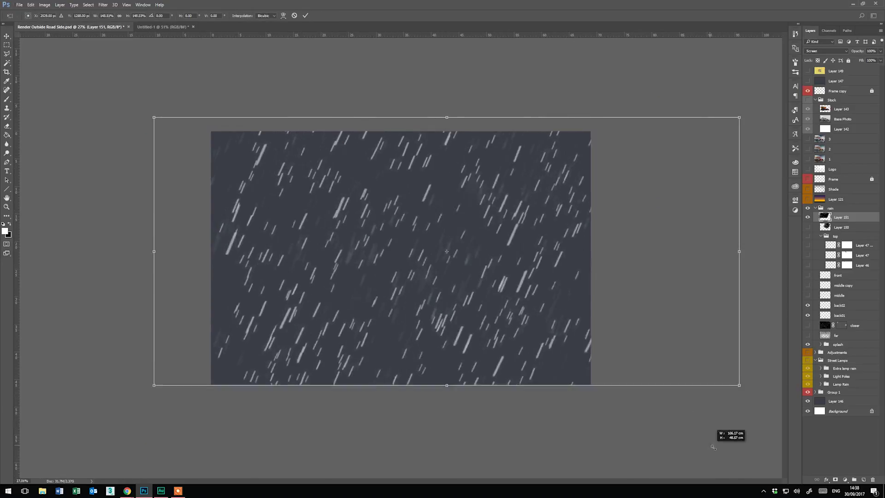
pyautogui.moveTo(428, 254); pyautogui.dragTo(369, 250)
pyautogui.press('m')
pyautogui.click(488, 181)
pyautogui.hotkey('ctrl', '+')
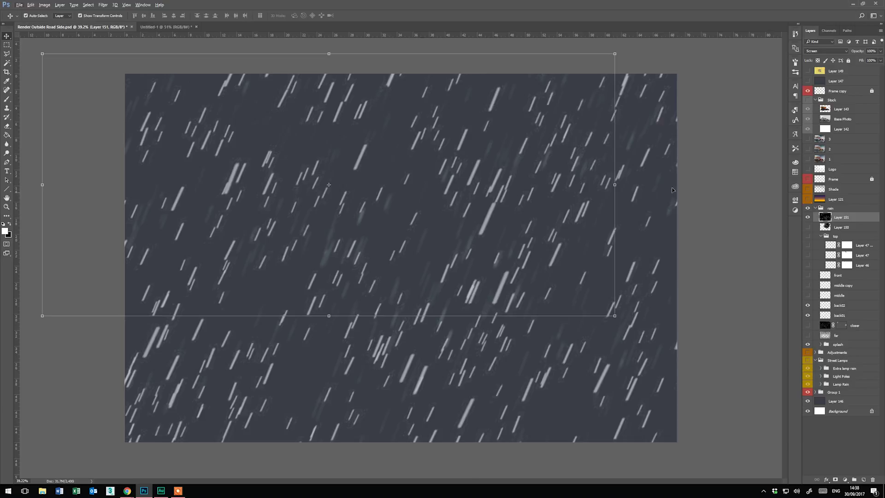
pyautogui.scroll(-1, 385, 193)
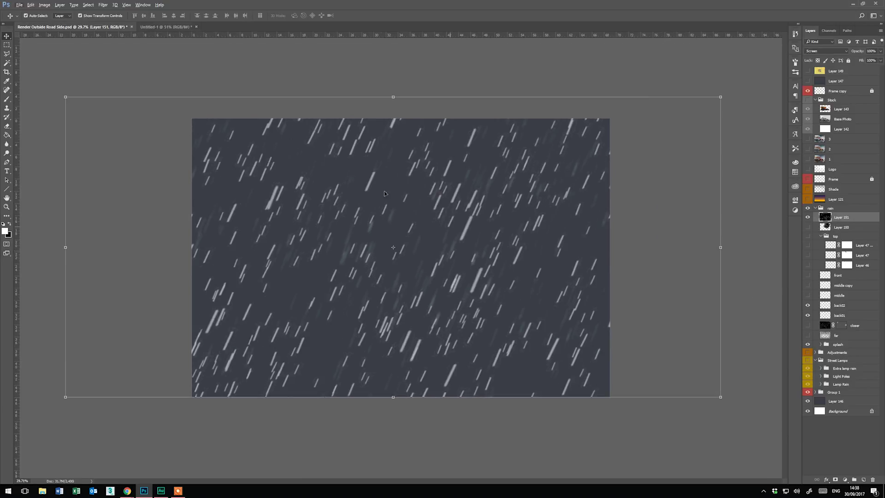
# - Apply a Field Blur of about 33 px to the skewed rain on Layer 151
pyautogui.click(103, 5)
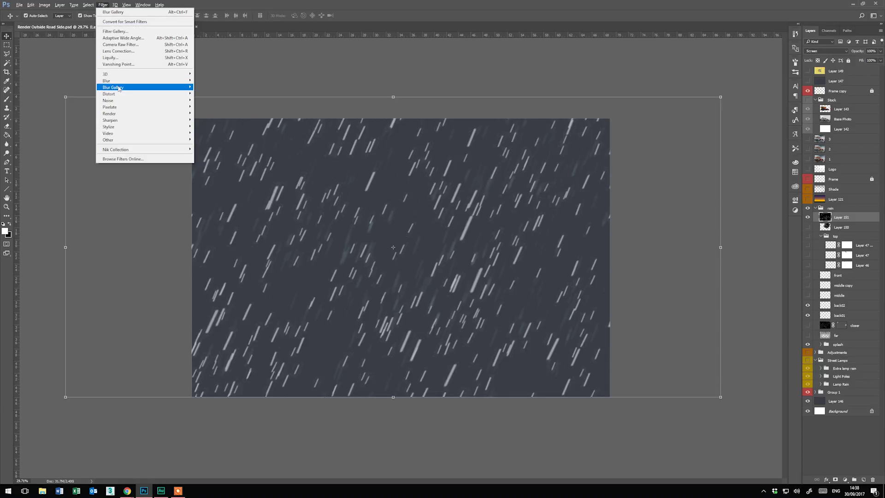
pyautogui.moveTo(119, 89)
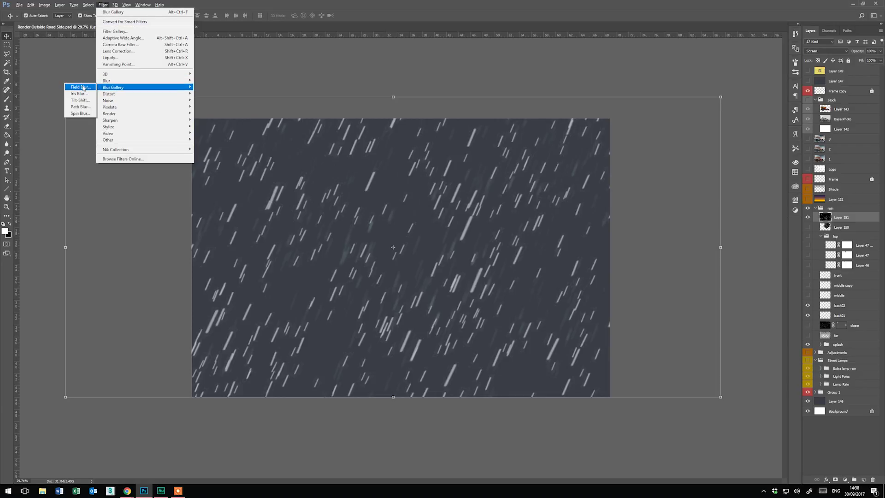
pyautogui.click(81, 87)
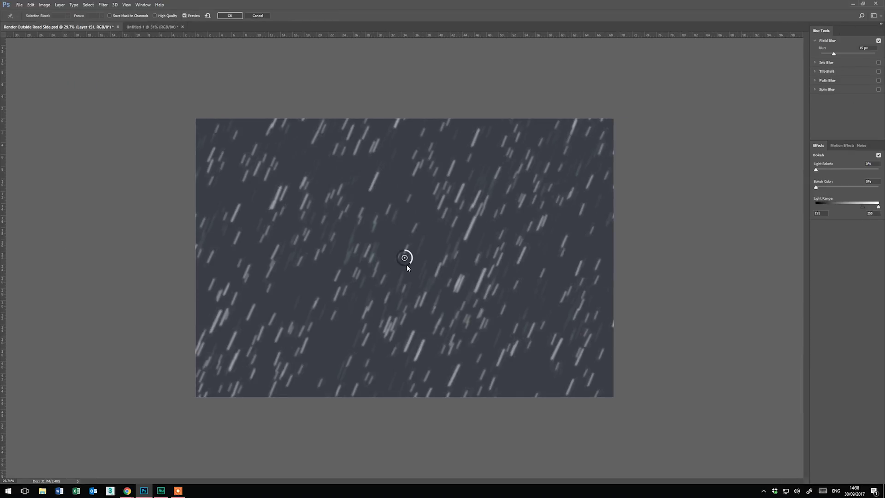
pyautogui.moveTo(406, 265); pyautogui.dragTo(401, 265)
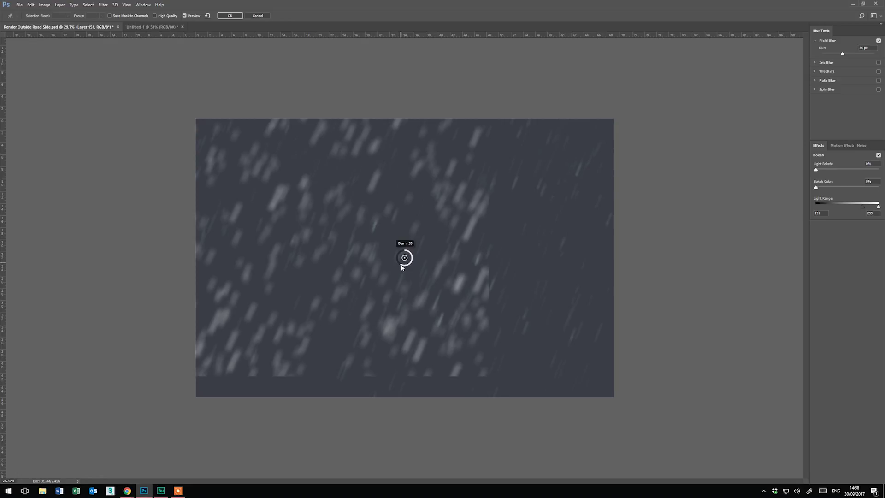
pyautogui.moveTo(402, 267); pyautogui.dragTo(406, 272)
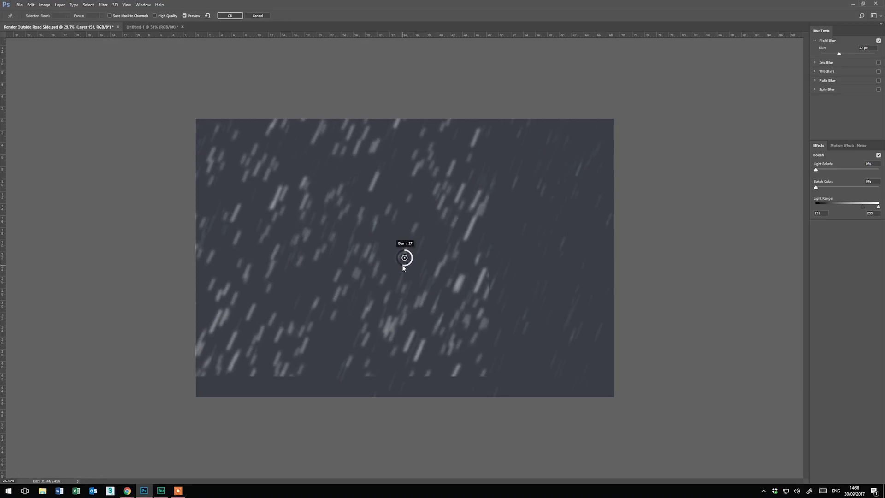
pyautogui.moveTo(400, 264); pyautogui.dragTo(400, 265)
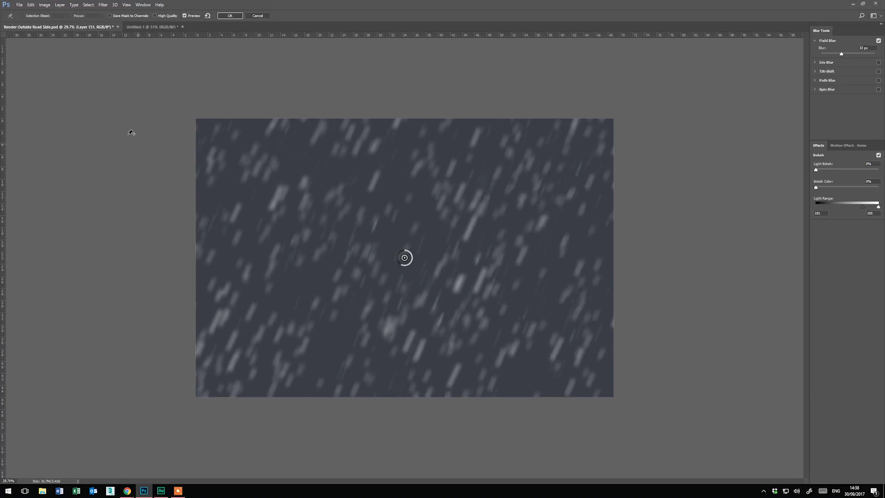
pyautogui.click(243, 16)
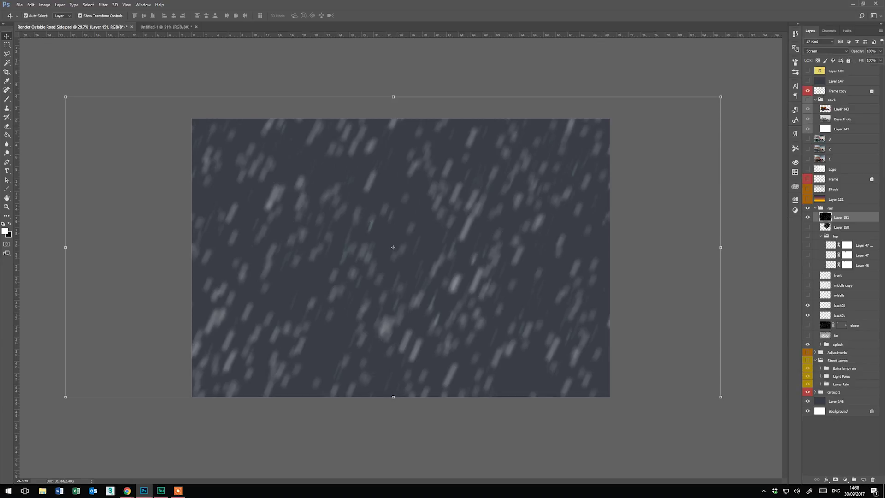
# - Set Layer 151 to 33% opacity, re-show the top, front and middle rain, and add Layer 152
pyautogui.click(880, 51)
pyautogui.click(857, 60)
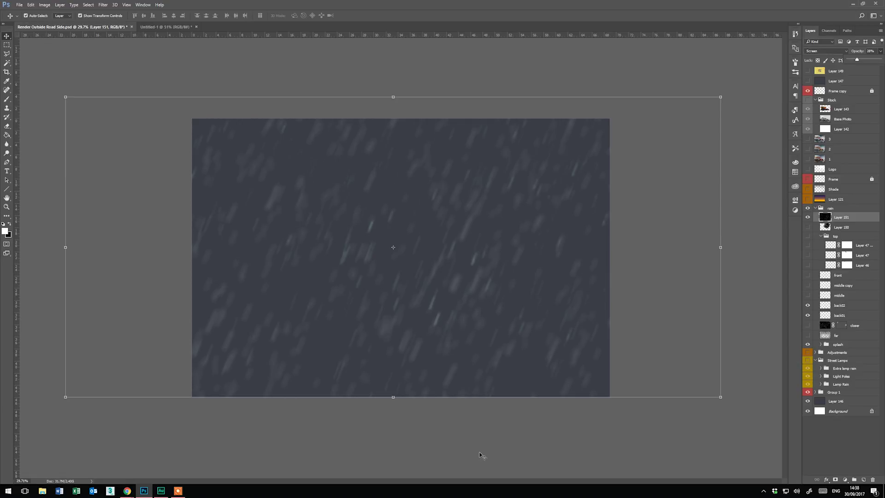
pyautogui.click(808, 217)
pyautogui.moveTo(807, 236); pyautogui.dragTo(808, 336)
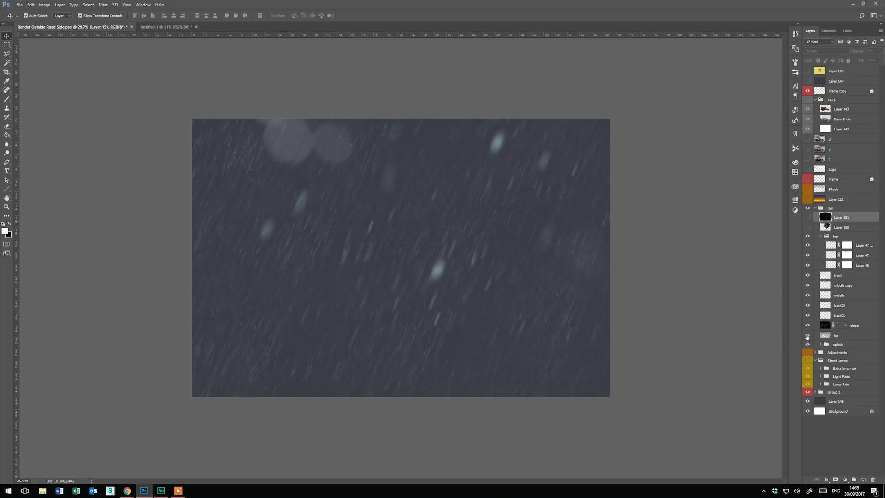
pyautogui.hotkey('ctrl', '0')
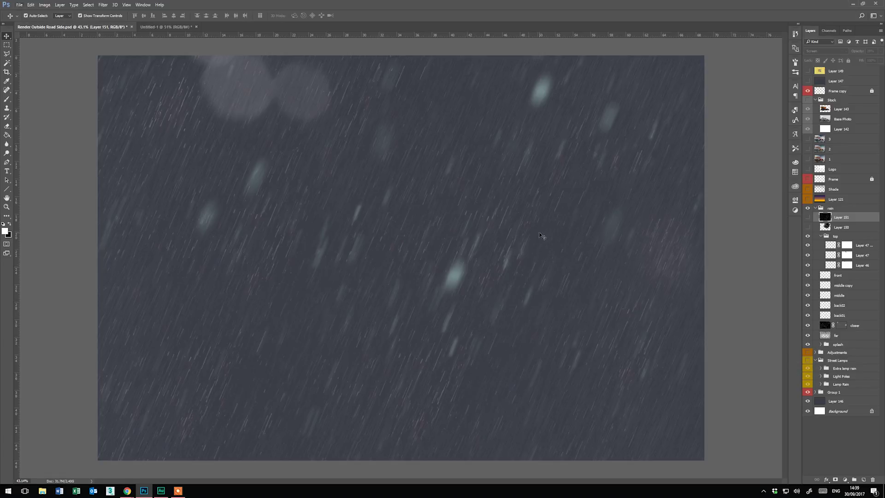
pyautogui.scroll(-2, 461, 267)
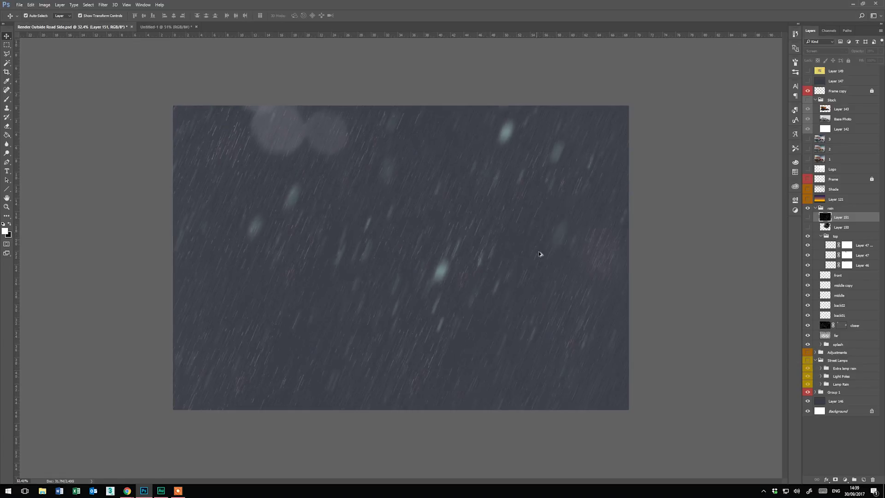
pyautogui.click(864, 474)
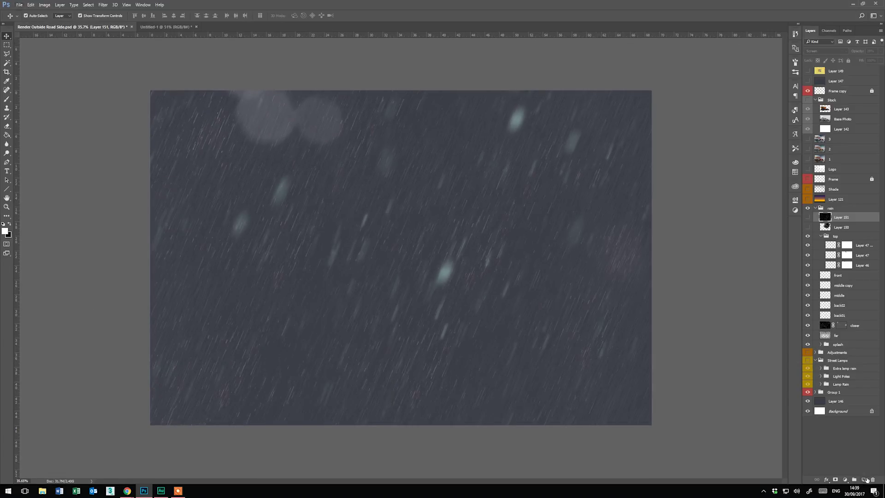
# - Draw a tall white ellipse raindrop in the upper middle of Layer 152
pyautogui.click(7, 99)
pyautogui.rightClick(462, 278)
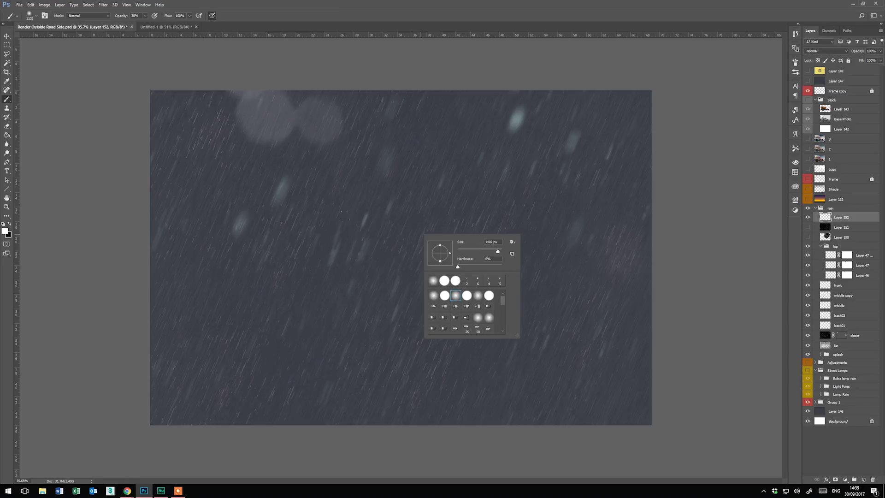
pyautogui.click(6, 188)
pyautogui.rightClick(6, 189)
pyautogui.click(37, 216)
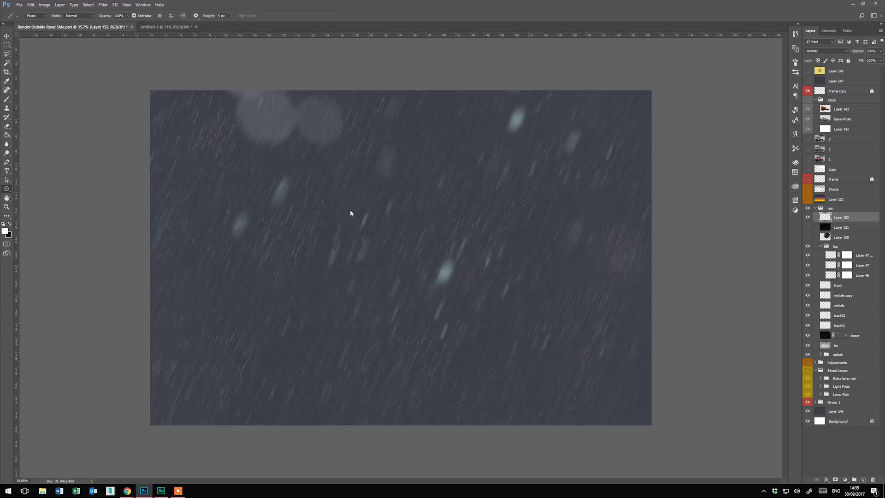
pyautogui.moveTo(367, 174); pyautogui.dragTo(377, 204)
pyautogui.moveTo(7, 31); pyautogui.dragTo(10, 36)
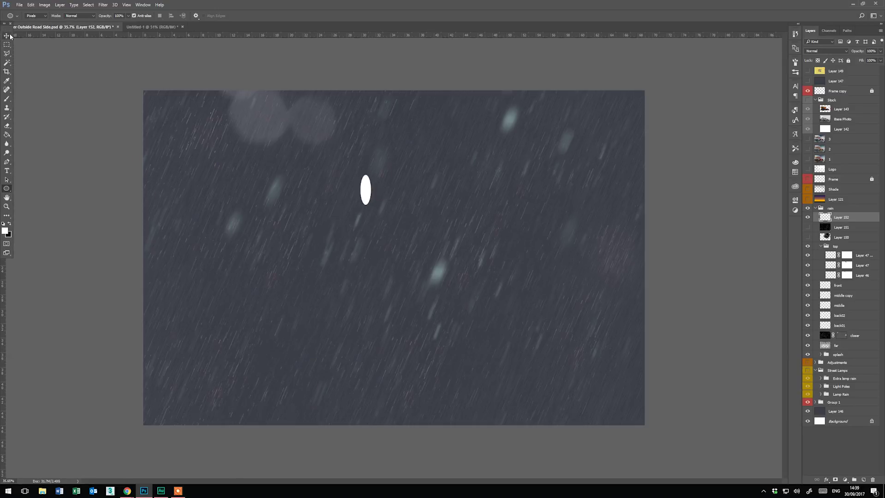
# - Rotate the ellipse about 16° clockwise to match the rain's slant
pyautogui.click(7, 36)
pyautogui.scroll(2, 359, 179)
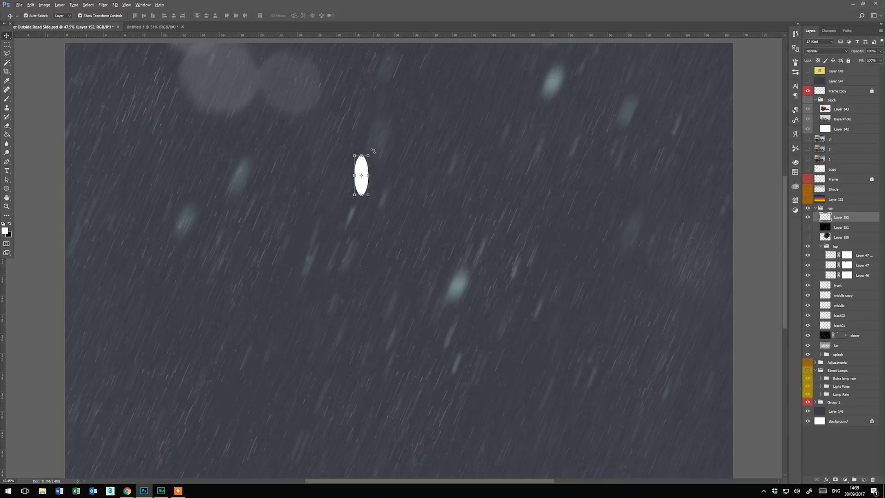
pyautogui.moveTo(373, 151); pyautogui.dragTo(386, 151)
pyautogui.press('v')
pyautogui.click(488, 181)
# - Start a Path Blur on the ellipse, dragging its direction and length diagonally
pyautogui.click(103, 6)
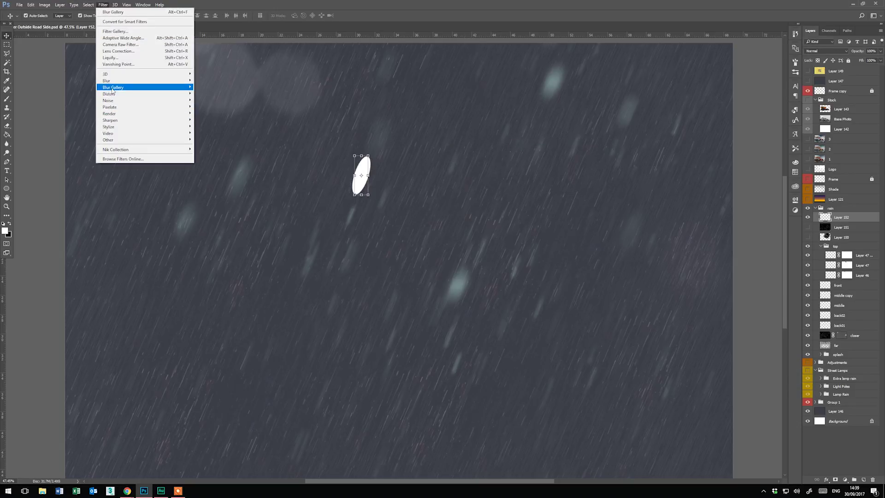
pyautogui.click(82, 88)
pyautogui.moveTo(435, 266); pyautogui.dragTo(343, 429)
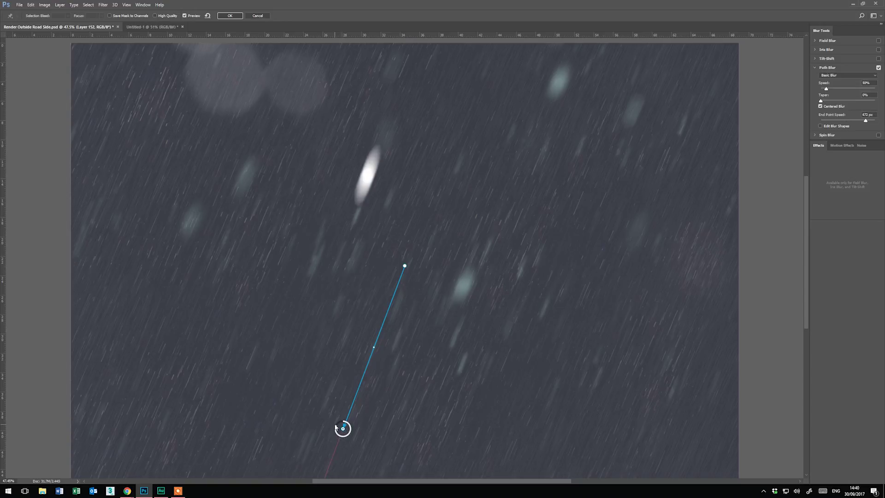
# - Cancel the Path Blur and apply a Field Blur of about 39 px to the drop
pyautogui.press('Escape')
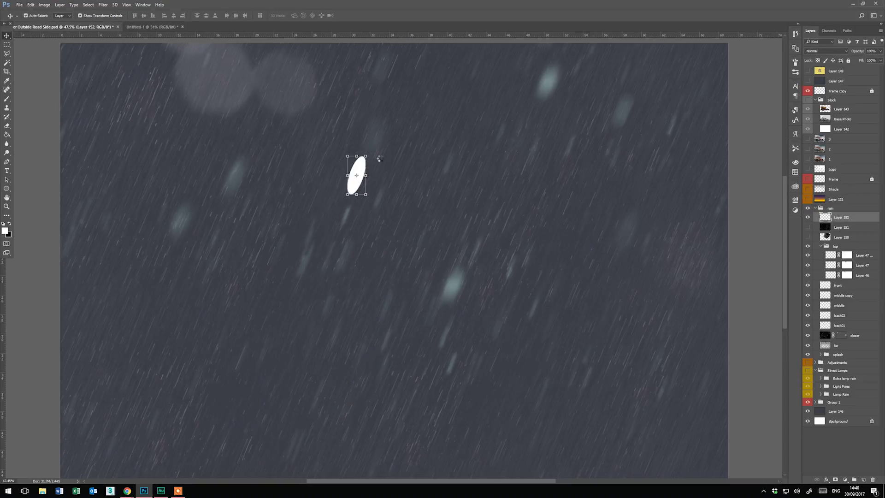
pyautogui.click(103, 5)
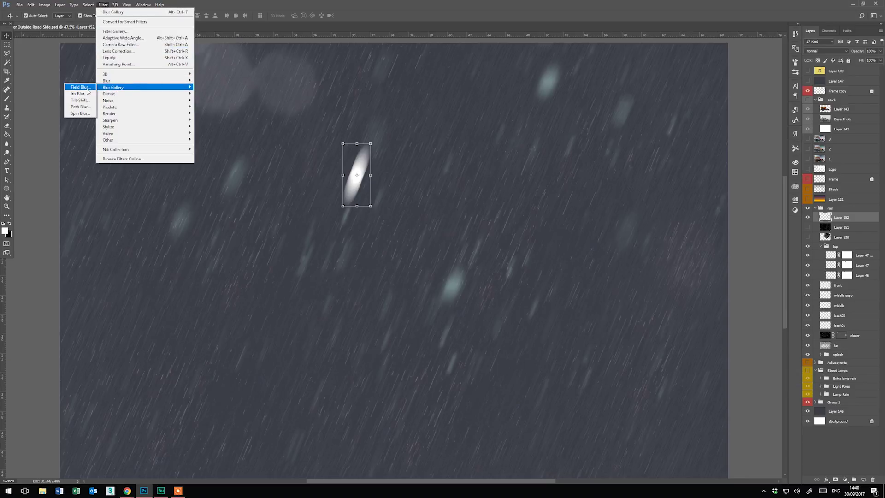
pyautogui.click(90, 91)
pyautogui.moveTo(403, 276); pyautogui.dragTo(401, 273)
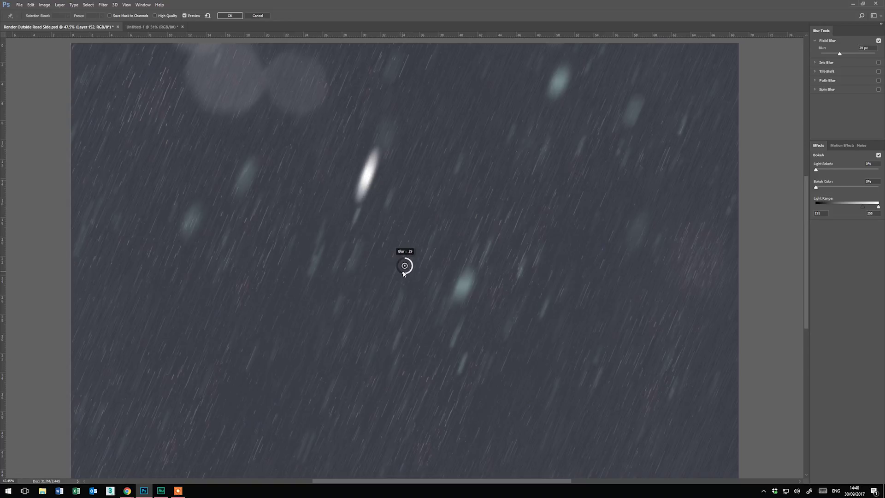
pyautogui.press('Return')
# - Set the drop layer to Lighten, lower its opacity, and move it further left
pyautogui.hotkey('shift', 'alt', 'l')
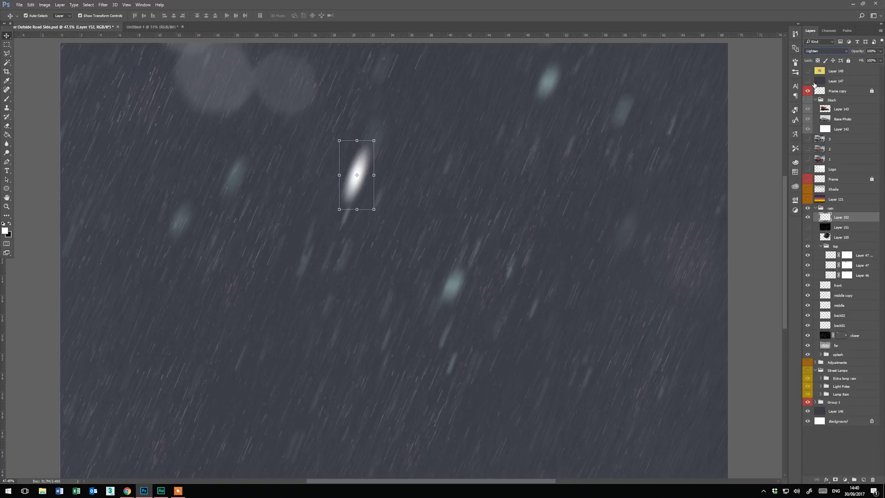
pyautogui.click(879, 51)
pyautogui.moveTo(870, 62); pyautogui.dragTo(862, 61)
pyautogui.moveTo(363, 169); pyautogui.dragTo(305, 170)
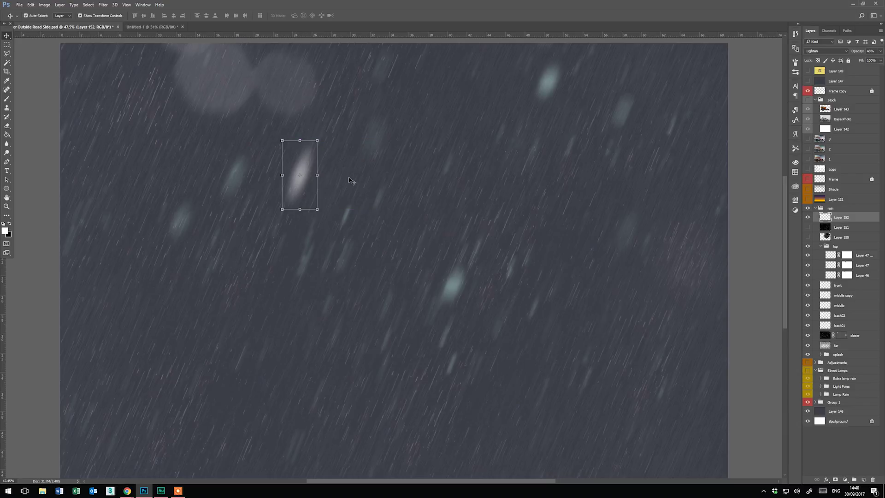
# - Erase part of the blurred streak with a soft round eraser
pyautogui.click(8, 127)
pyautogui.rightClick(317, 211)
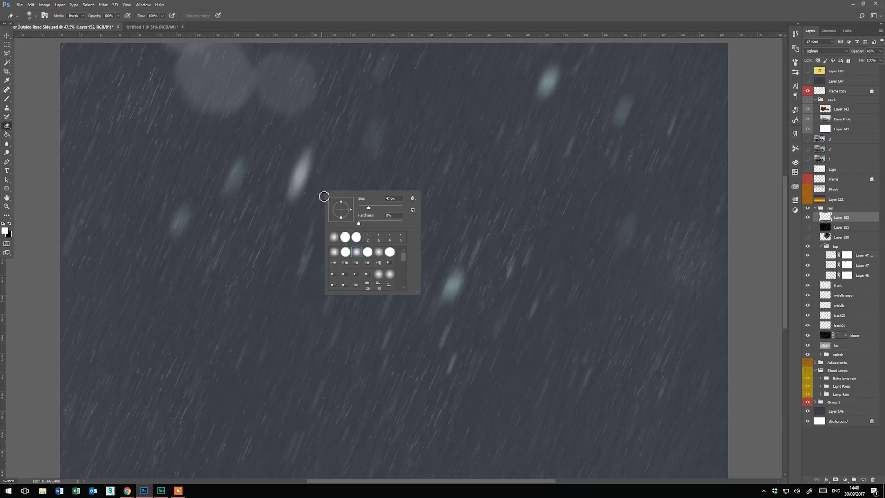
pyautogui.click(316, 168)
pyautogui.moveTo(318, 150); pyautogui.dragTo(298, 189)
pyautogui.press('v')
pyautogui.scroll(-2, 283, 120)
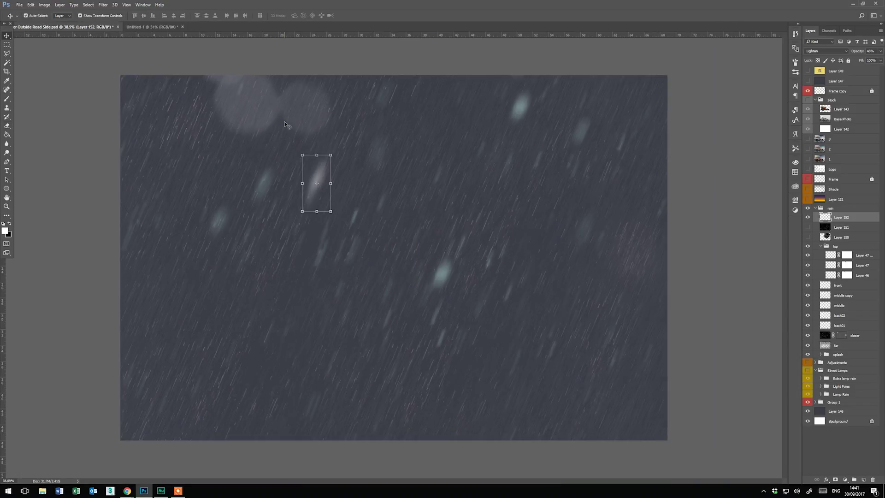
# - Deselect the raindrop layer, leaving the rain composite in progress
pyautogui.click(32, 81)
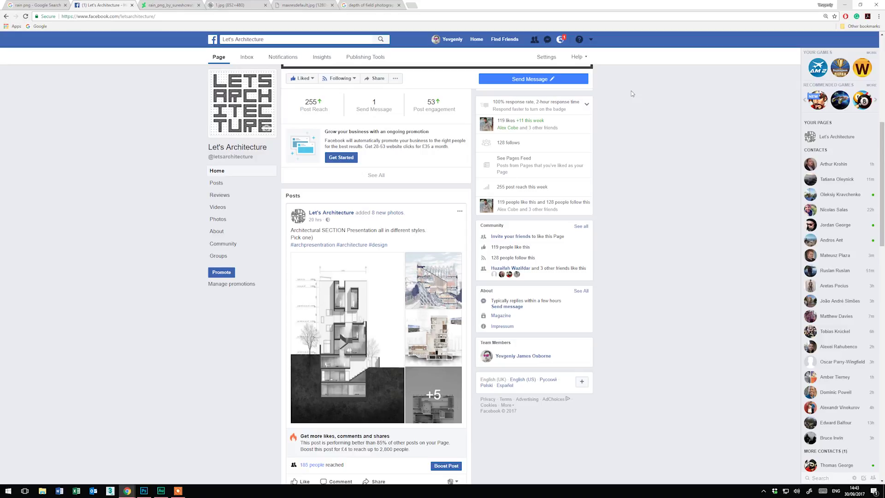
# - Reveal the Send Message button's dropdown of messaging options
pyautogui.moveTo(531, 85)
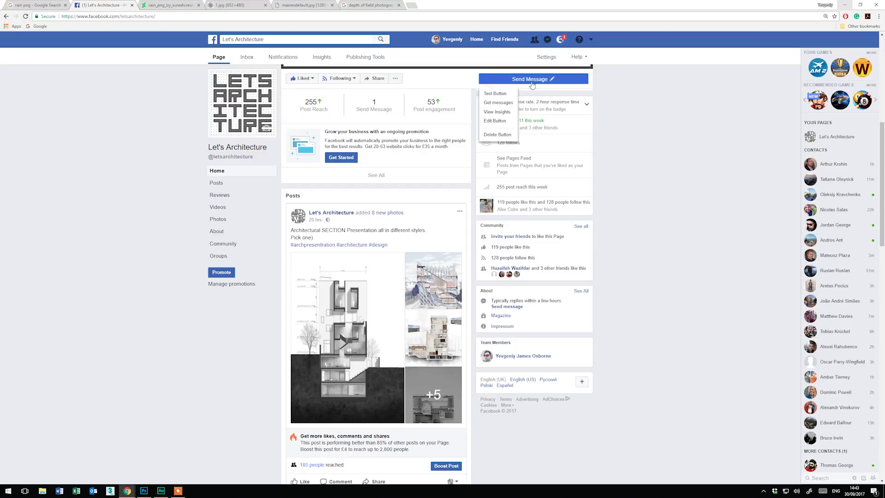